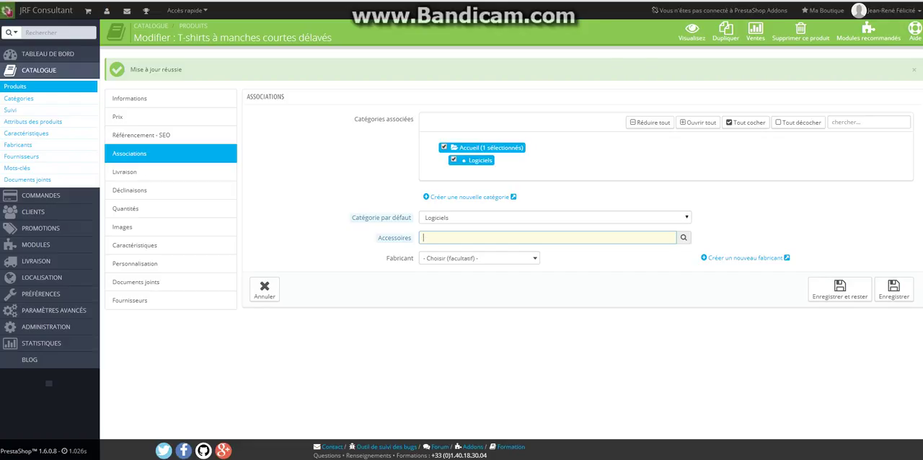
# Add Robe d'été imprimée (ref: demo_5) as an accessory of the T-shirt product and save while staying on the page
pyautogui.write('robe')
pyautogui.press('BackSpace')
pyautogui.press('BackSpace')
pyautogui.press('BackSpace')
pyautogui.press('BackSpace')
pyautogui.write('t')
pyautogui.press('Down')
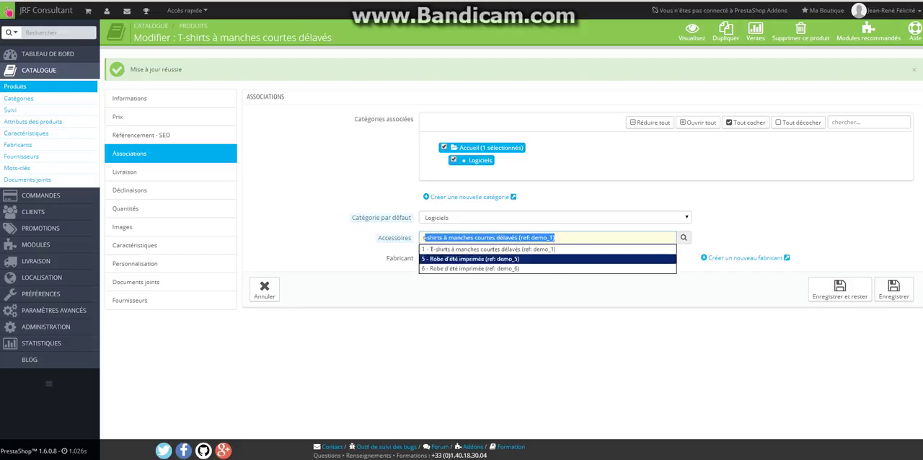
pyautogui.press('Return')
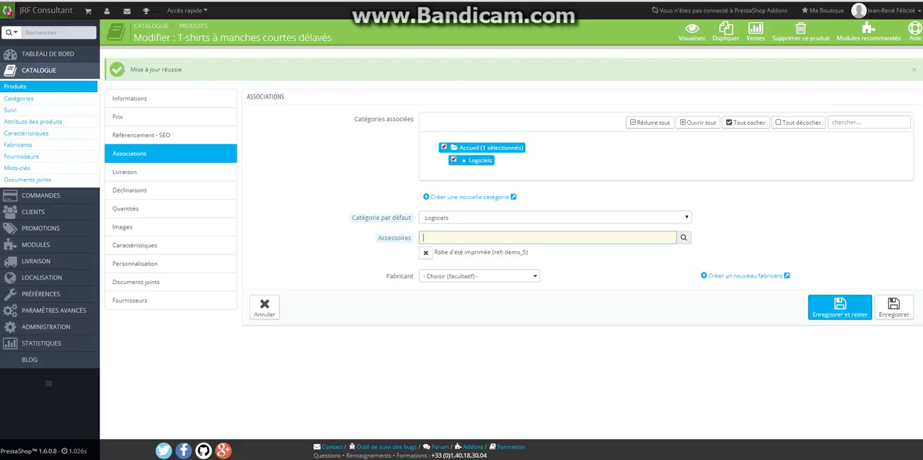
pyautogui.click(839, 307)
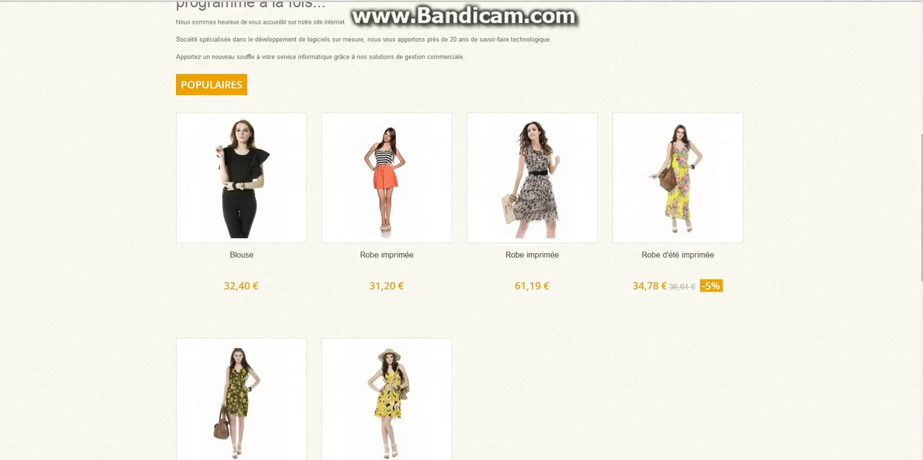
# Switch to the storefront and open the T-shirts à manches courtes délavés product page from the Logiciels category
pyautogui.scroll(4, 462, 231)
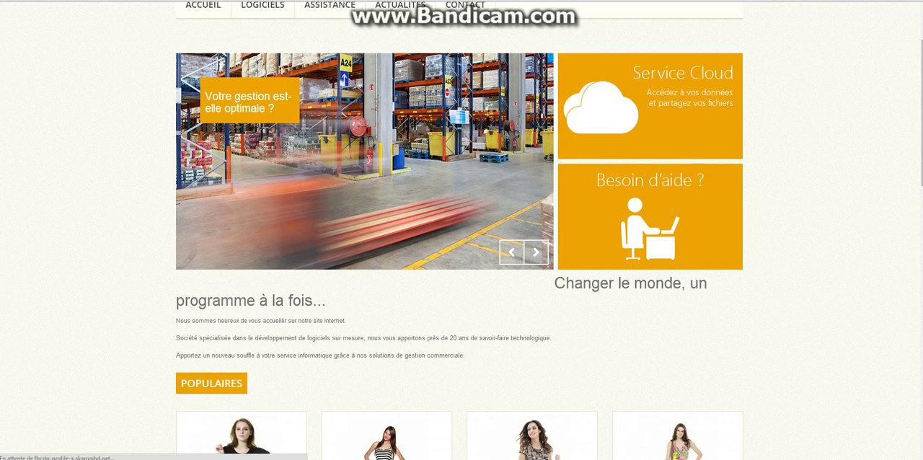
pyautogui.scroll(-1, 461, 231)
pyautogui.scroll(-2, 461, 231)
pyautogui.scroll(-1, 461, 231)
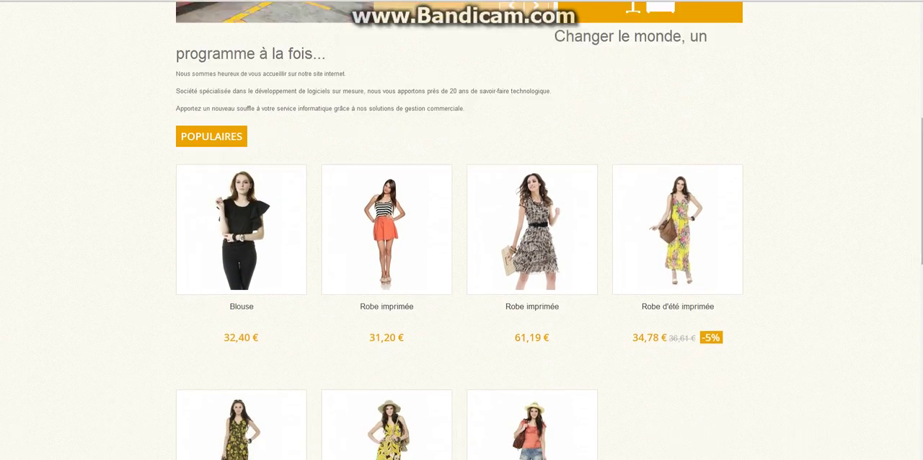
pyautogui.scroll(5, 461, 231)
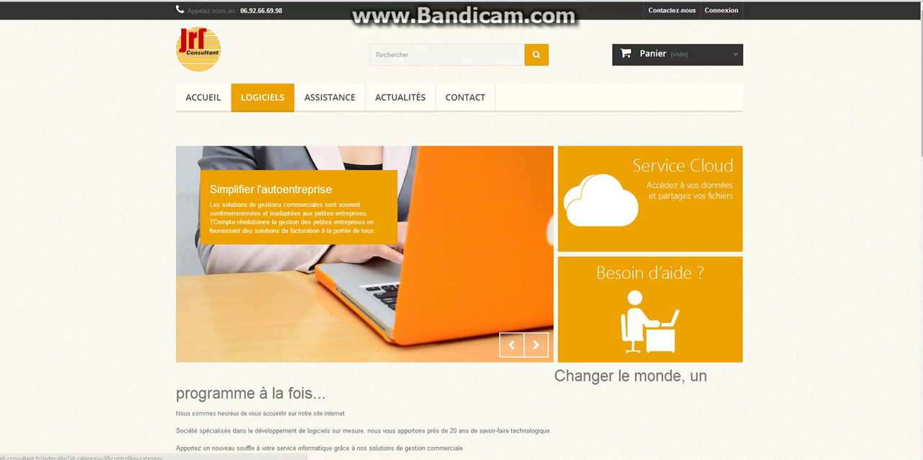
pyautogui.click(263, 97)
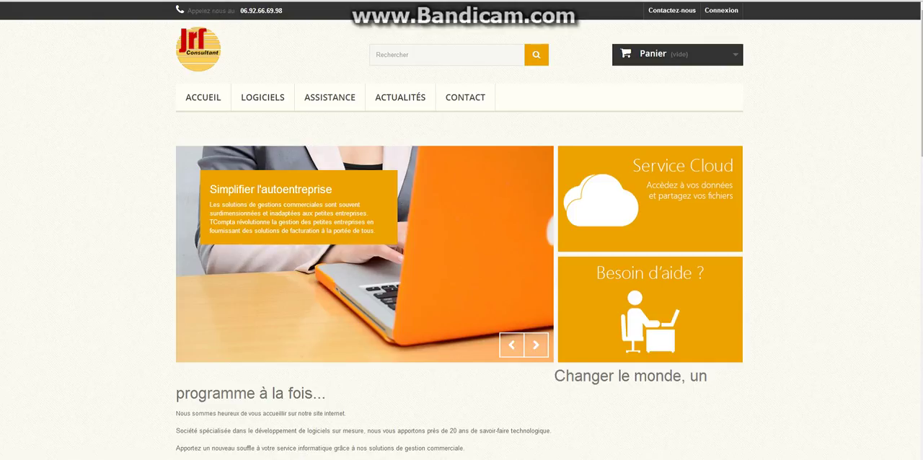
pyautogui.scroll(-3, 386, 216)
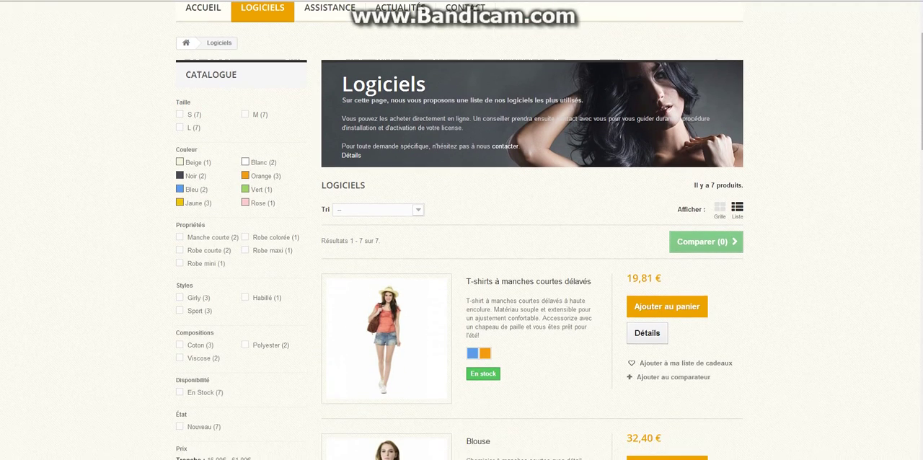
pyautogui.click(386, 216)
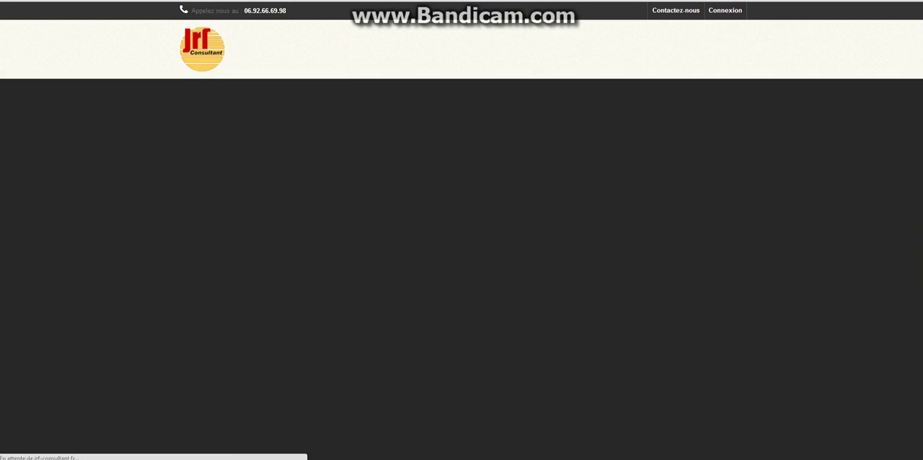
# Examine the Accessoires section on the T-shirt's storefront page
pyautogui.scroll(-5, 461, 231)
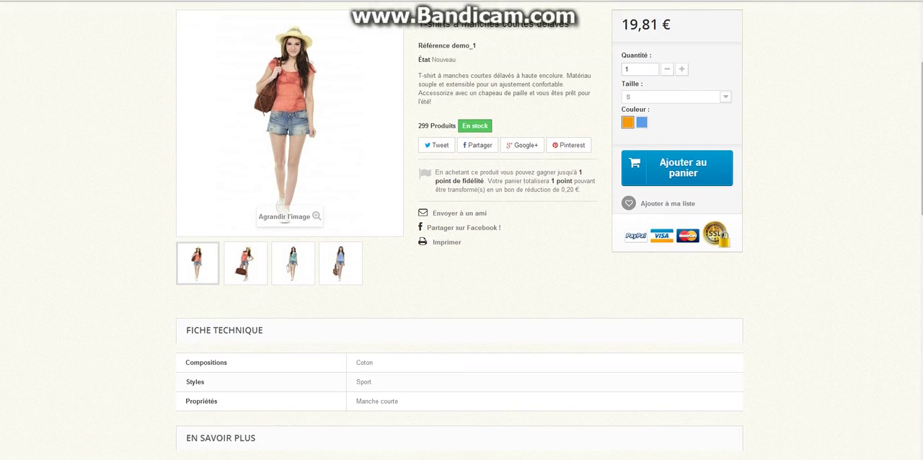
pyautogui.scroll(-3, 461, 231)
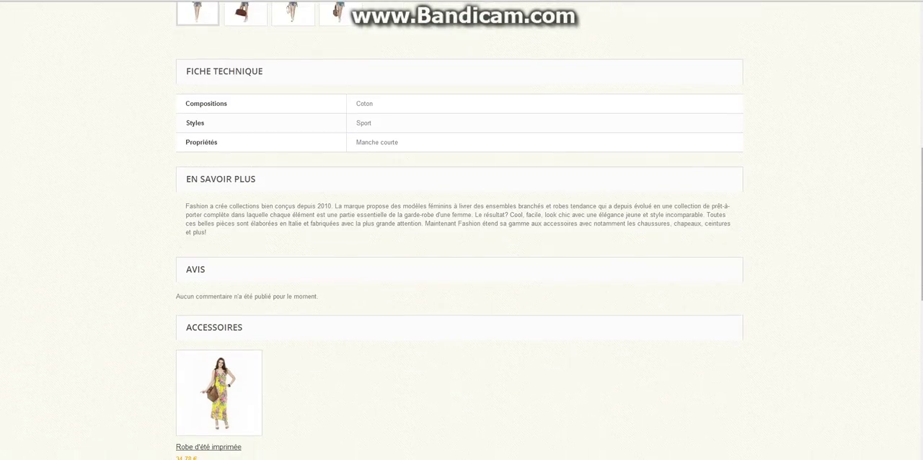
pyautogui.moveTo(185, 210); pyautogui.dragTo(244, 210)
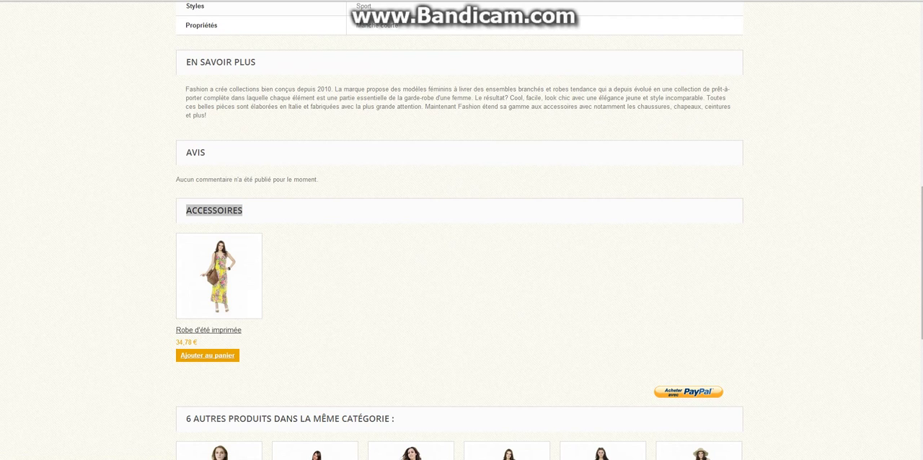
pyautogui.click(404, 282)
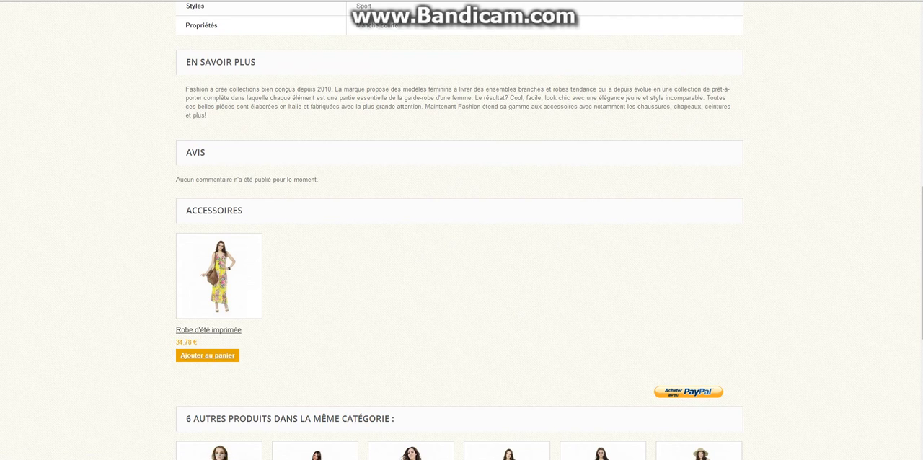
# Return to the product's Associations in the back office and remove the Robe d'été imprimée accessory
pyautogui.click(21, 1)
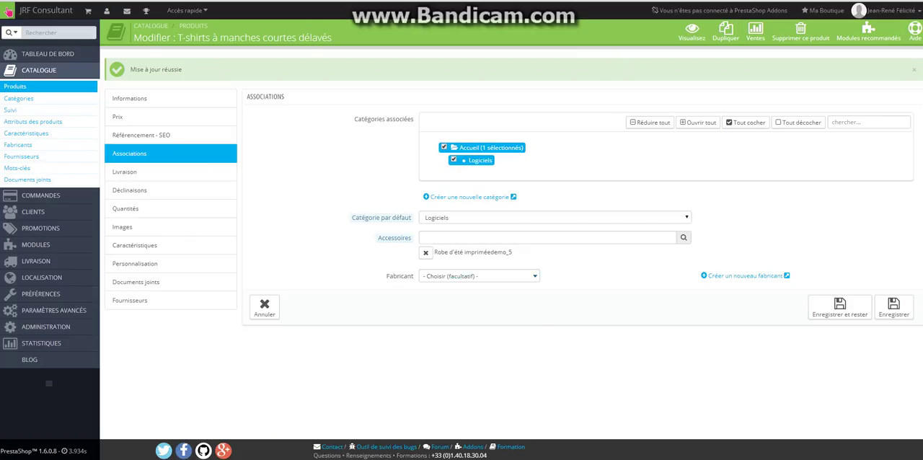
pyautogui.click(479, 276)
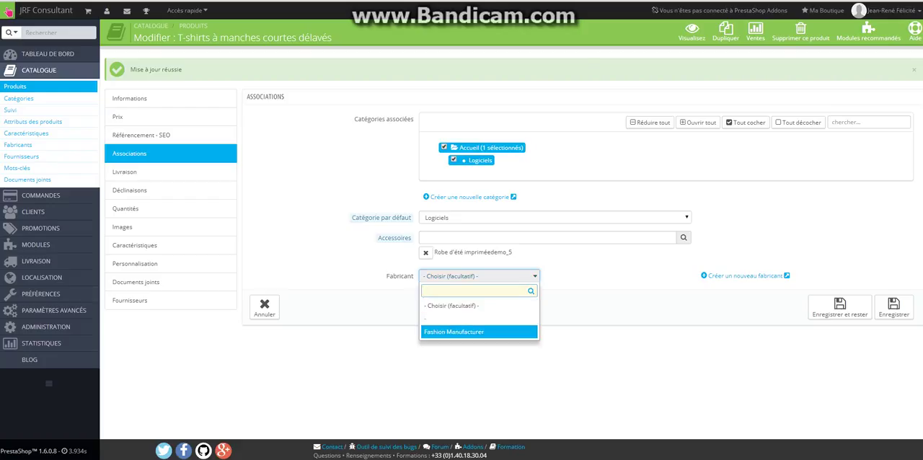
pyautogui.click(425, 253)
pyautogui.click(425, 253)
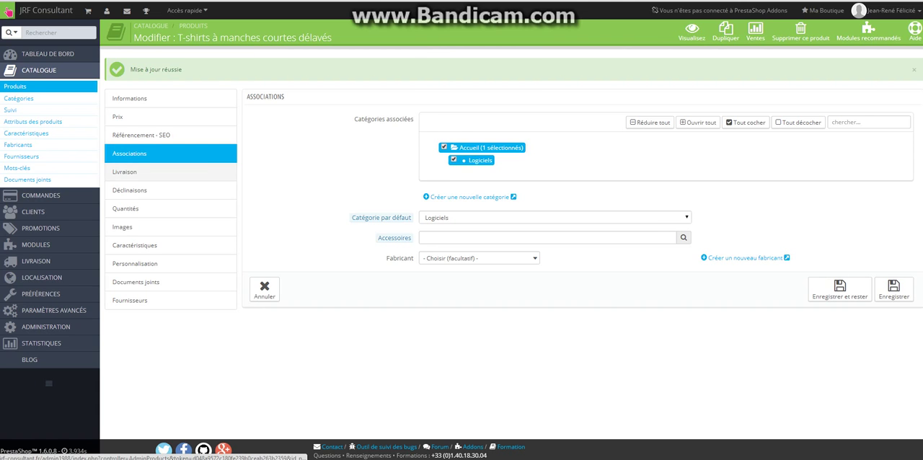
# Review the product's Livraison settings, including the package weight and the additional shipping cost per unit
pyautogui.click(170, 172)
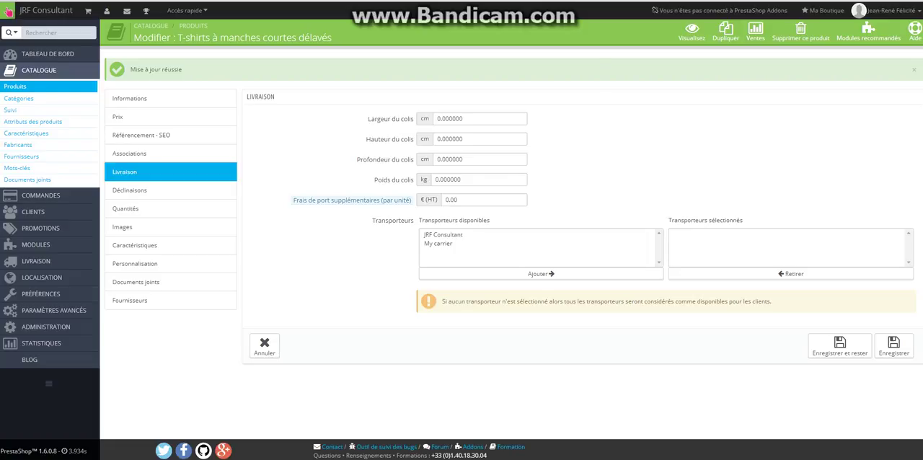
pyautogui.doubleClick(448, 180)
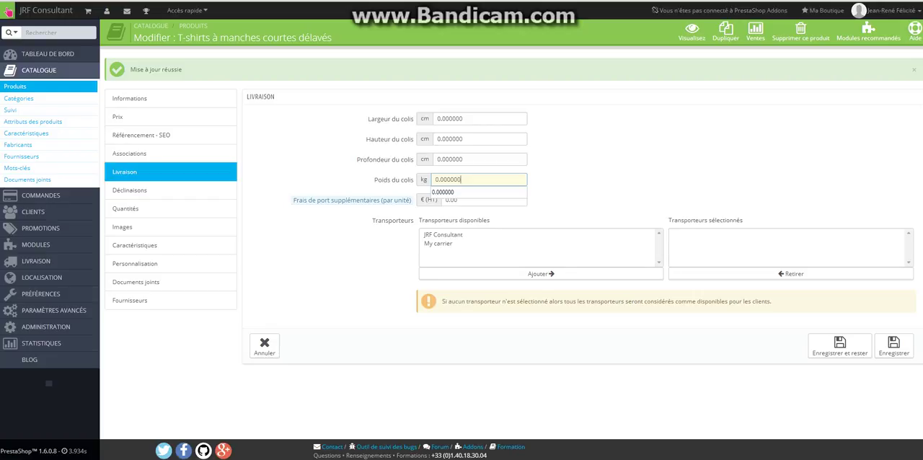
pyautogui.click(447, 192)
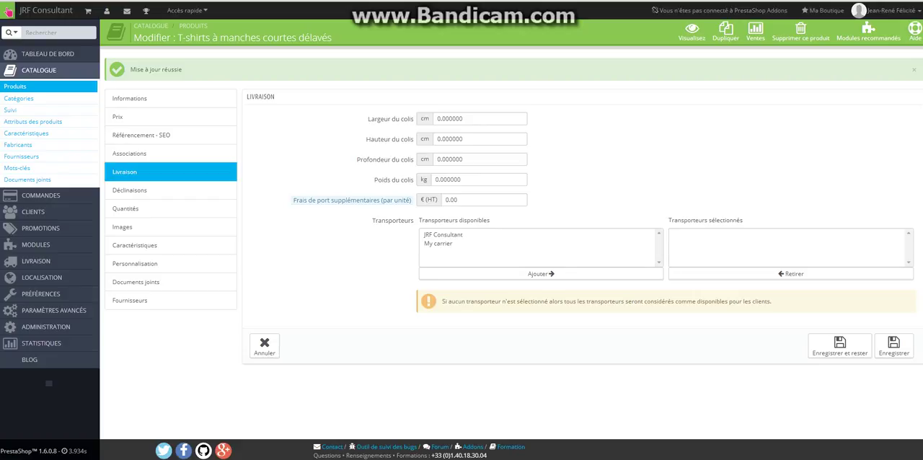
pyautogui.doubleClick(458, 200)
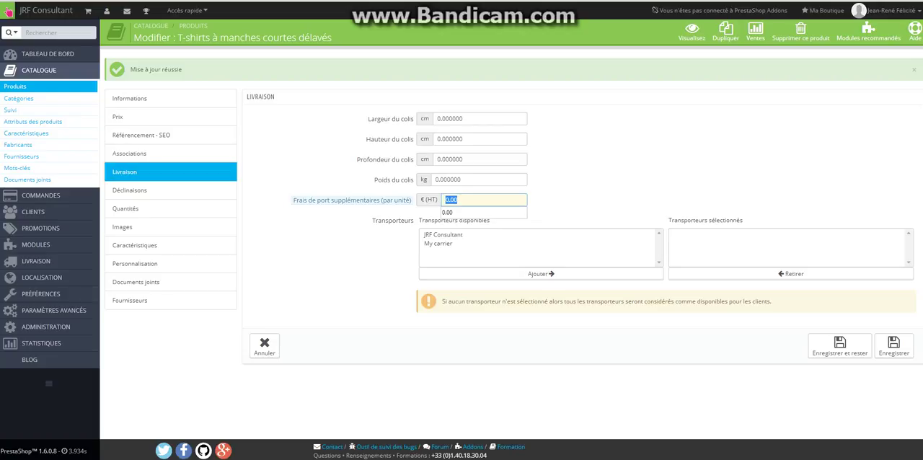
pyautogui.click(476, 200)
pyautogui.click(576, 187)
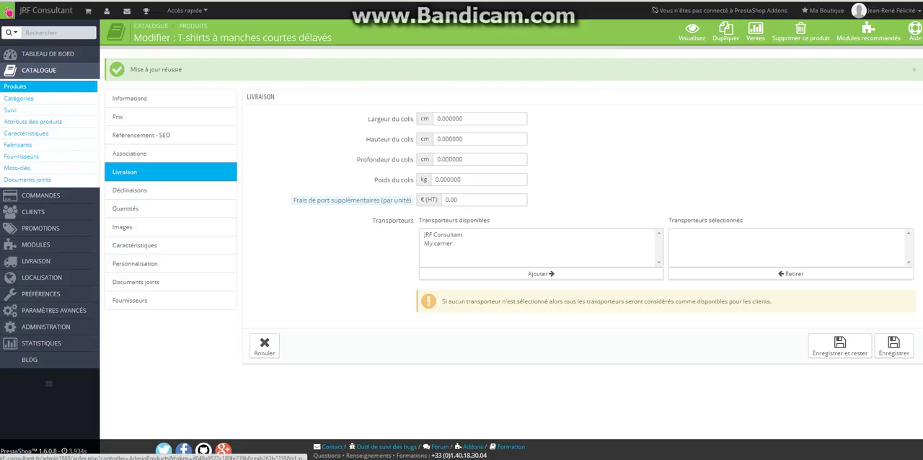
# Display the product's Déclinaisons and save the product while staying on the page
pyautogui.click(130, 191)
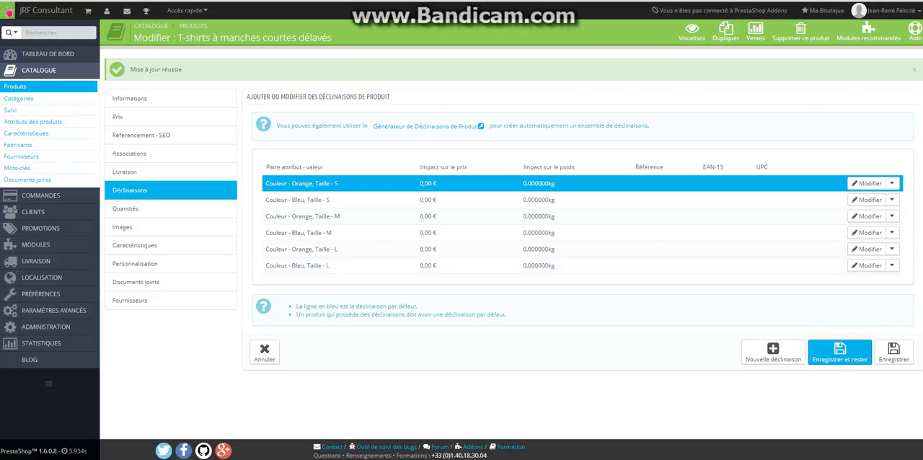
pyautogui.click(839, 353)
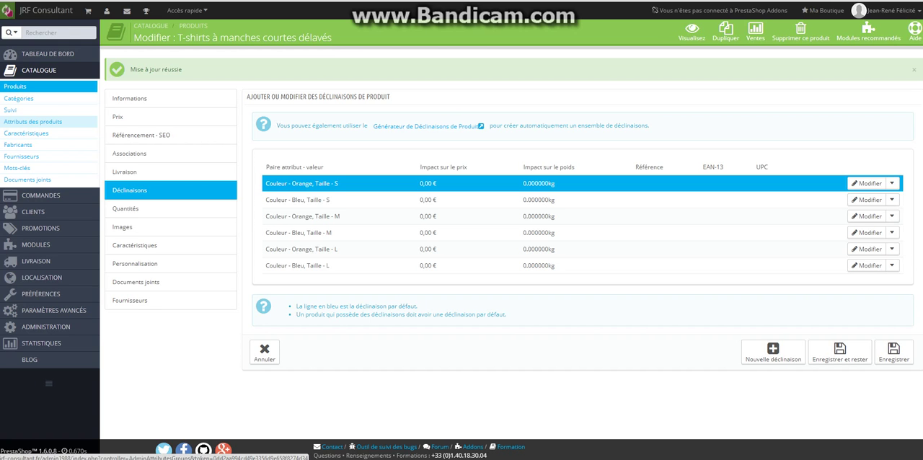
# Open the form for a new product attribute and examine its name, public name, URL and title tag fields
pyautogui.click(33, 121)
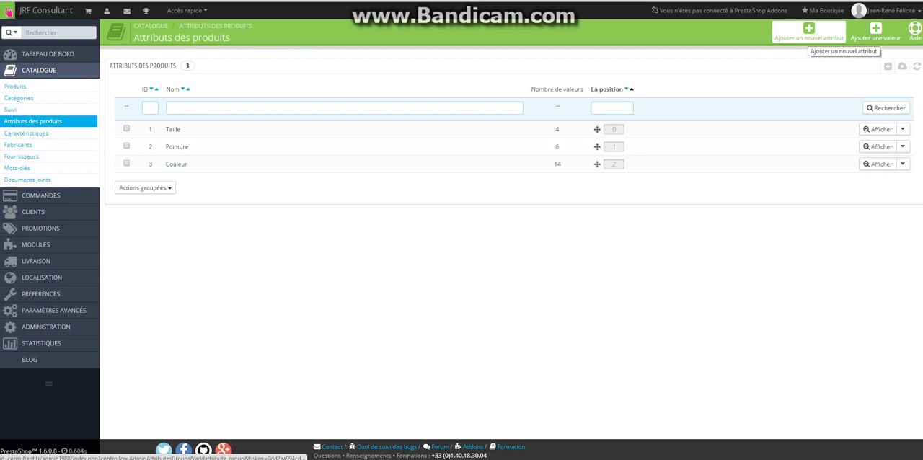
pyautogui.click(808, 33)
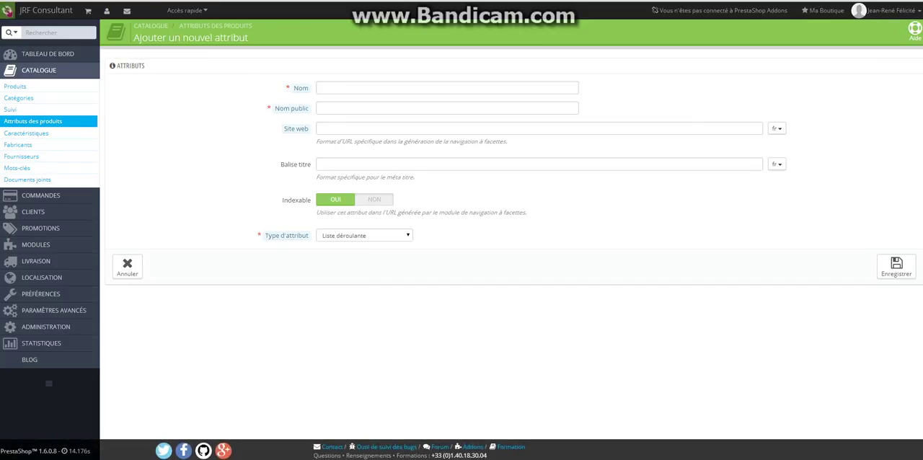
pyautogui.click(447, 88)
pyautogui.click(447, 108)
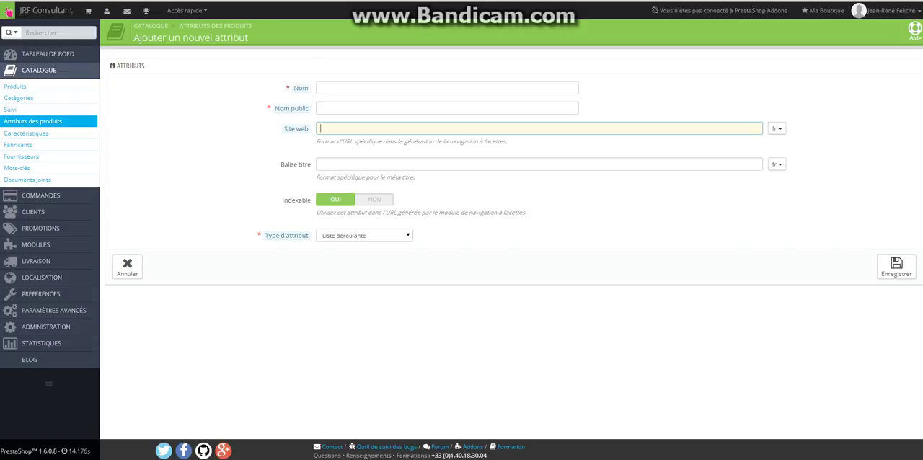
pyautogui.press('Tab')
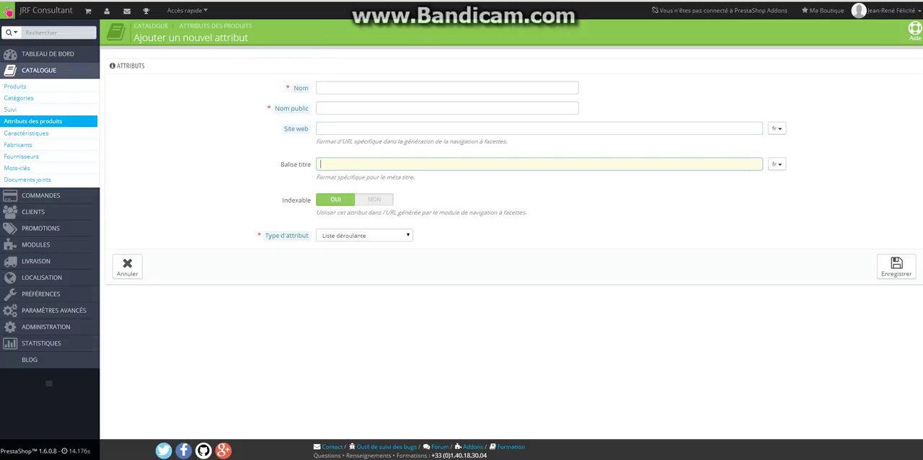
# Try the attribute type Couleur ou texture, switch back to Liste déroulante, and cancel the new attribute
pyautogui.click(365, 235)
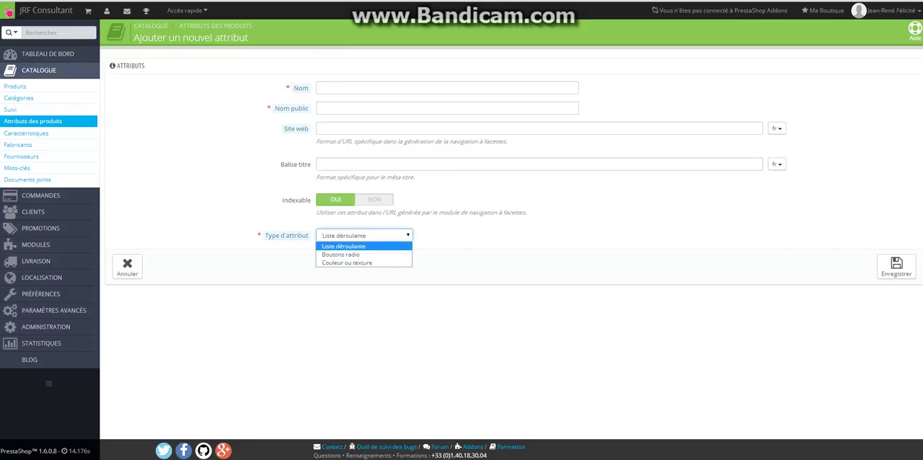
pyautogui.press('Down')
pyautogui.press('Down')
pyautogui.press('Return')
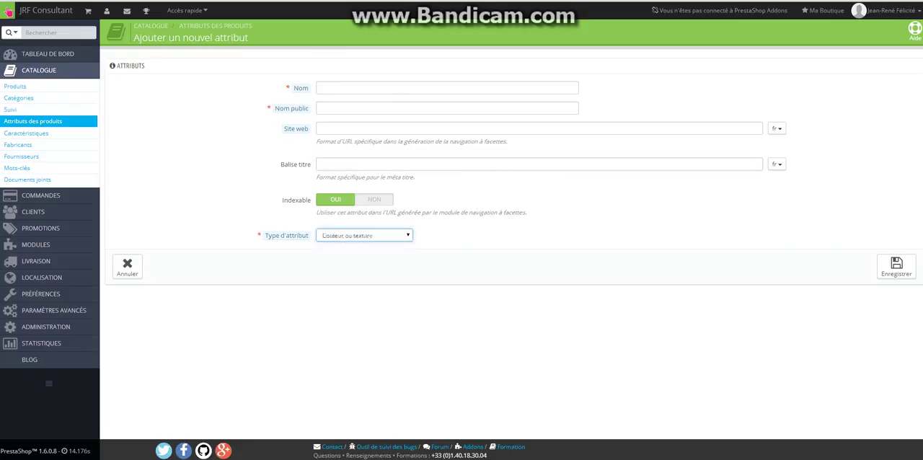
pyautogui.click(364, 235)
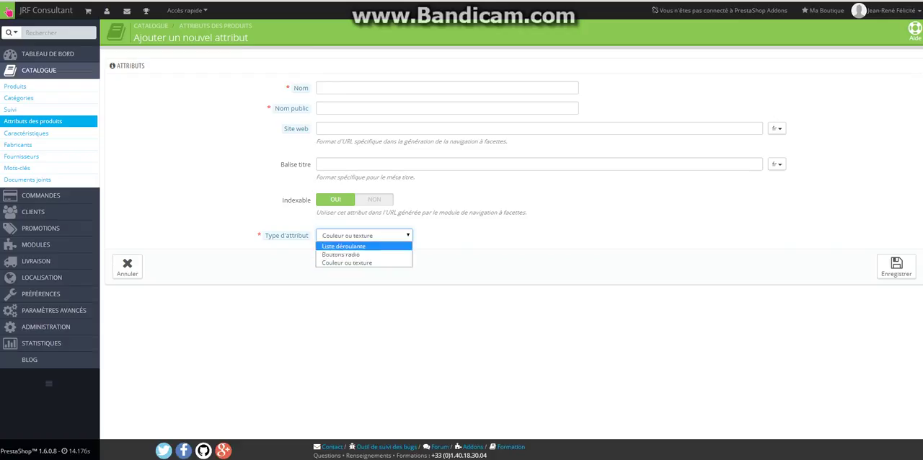
pyautogui.press('Return')
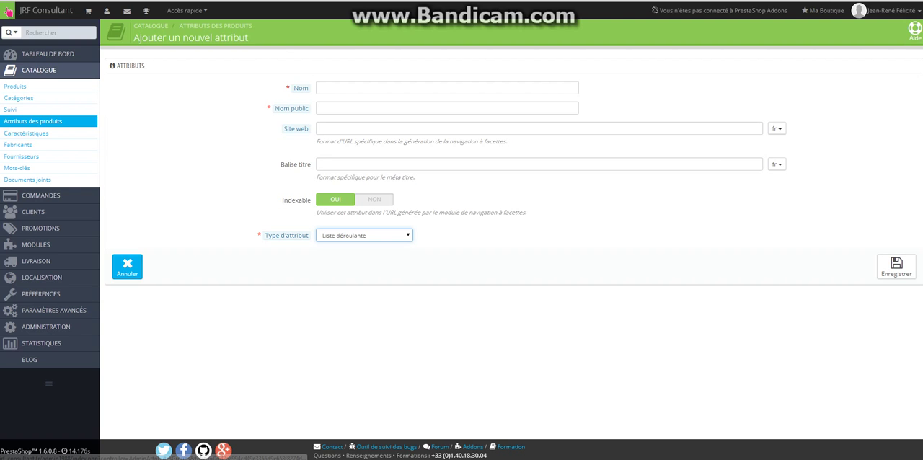
pyautogui.click(127, 267)
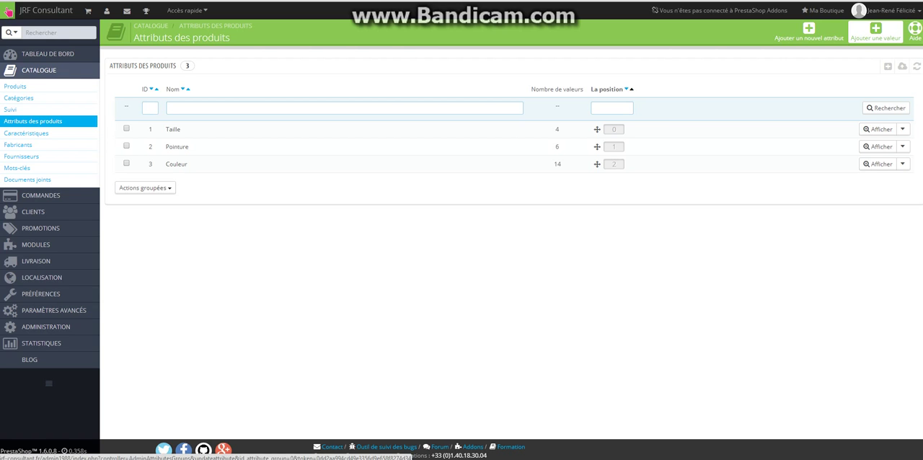
# Open the form for a new attribute value, keep the group Couleur, and examine the value, URL and title tag fields
pyautogui.click(876, 32)
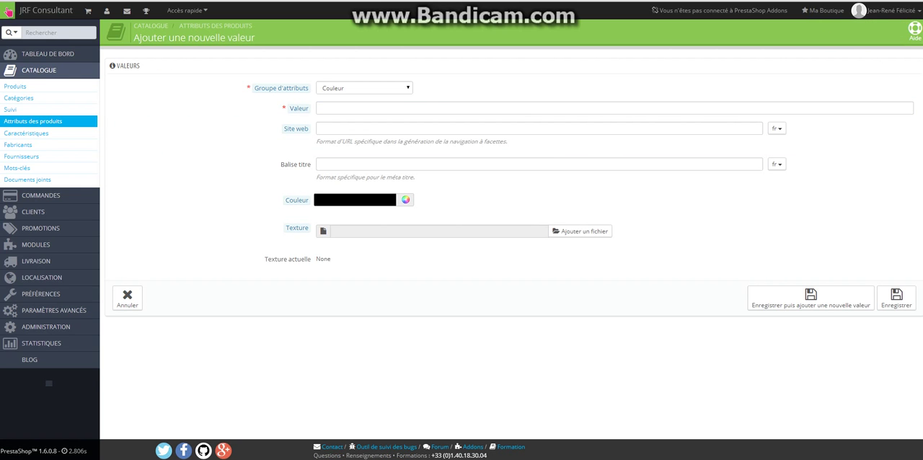
pyautogui.click(364, 88)
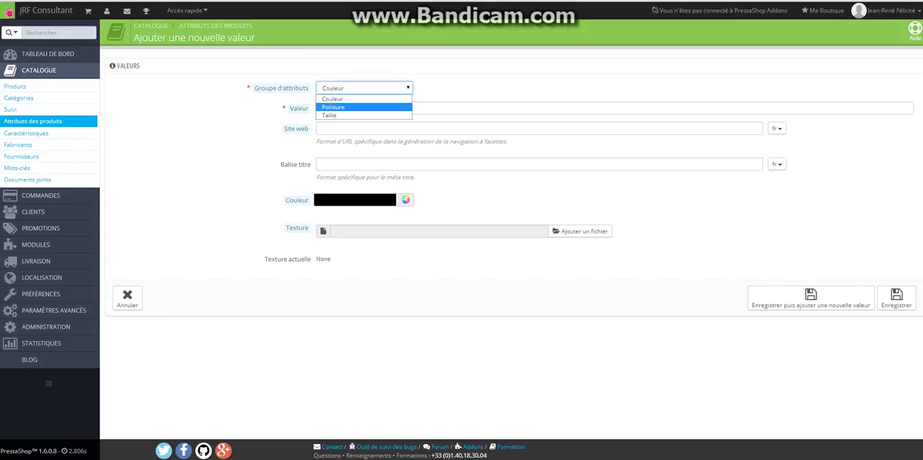
pyautogui.click(333, 99)
pyautogui.click(365, 108)
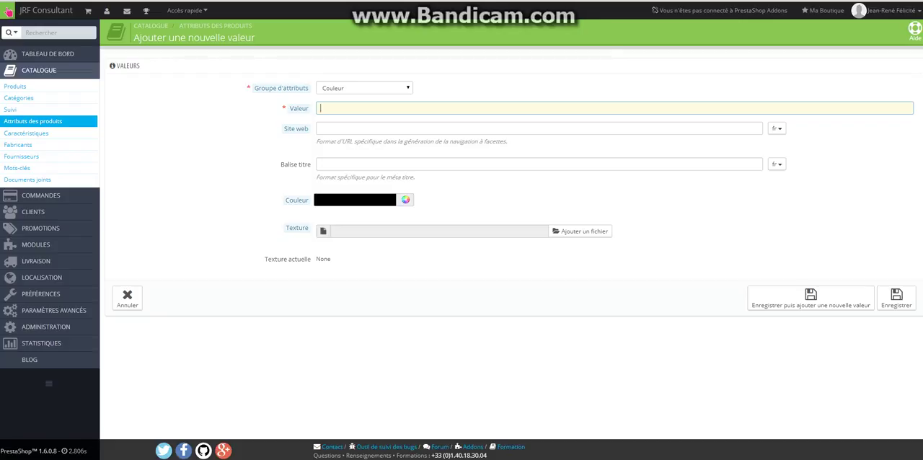
pyautogui.click(364, 128)
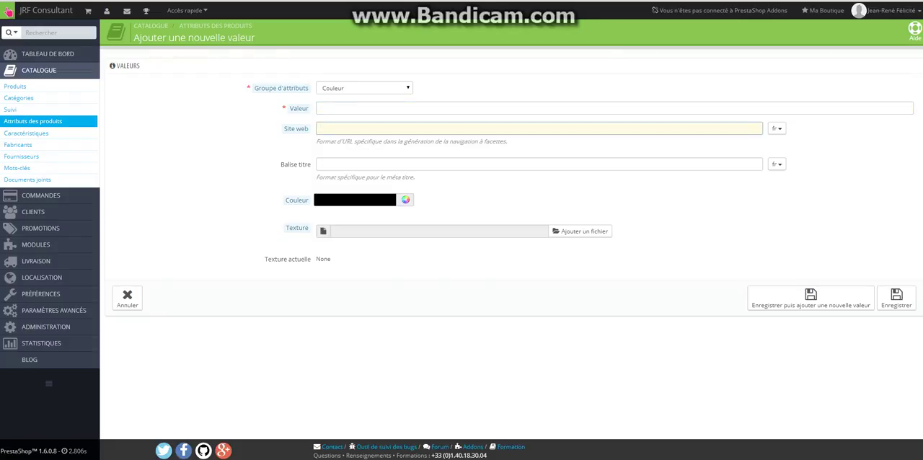
pyautogui.click(364, 164)
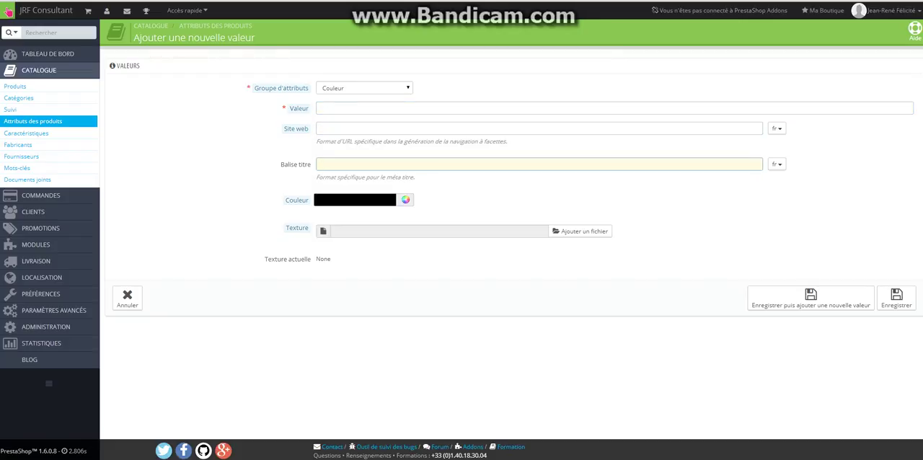
# Try the colour picker with black (#000000) for the new Couleur value, and cancel the new value
pyautogui.click(364, 88)
pyautogui.click(364, 88)
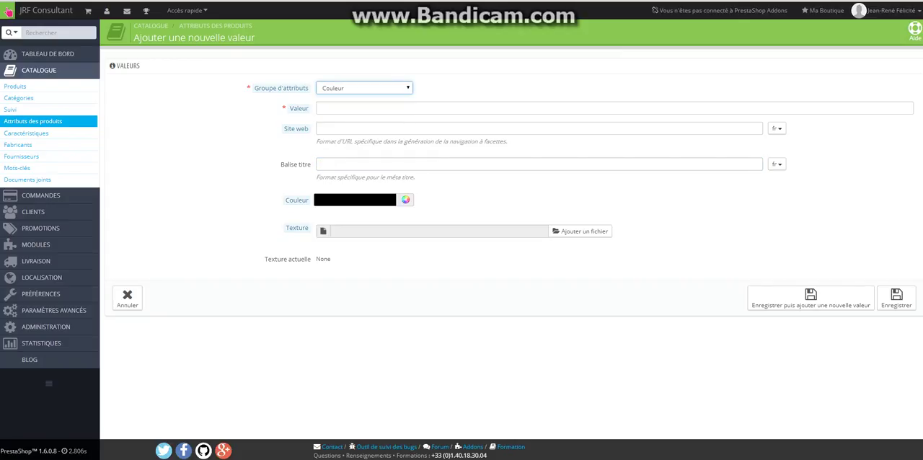
pyautogui.click(354, 200)
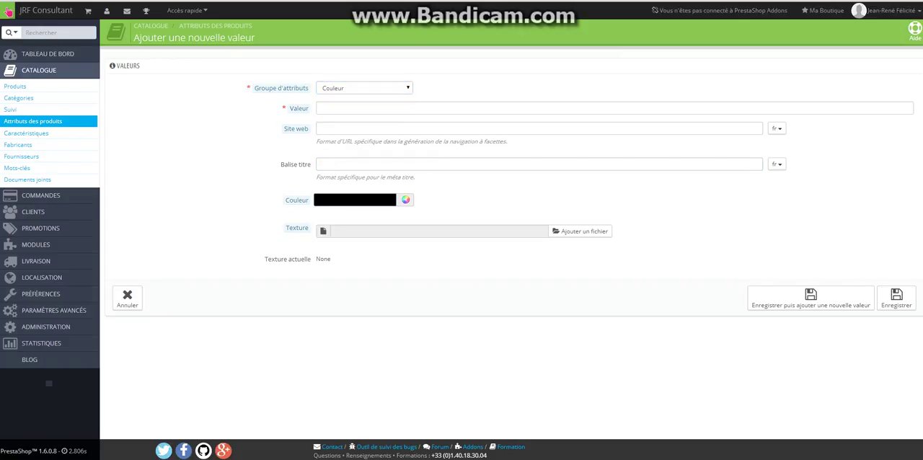
pyautogui.click(405, 200)
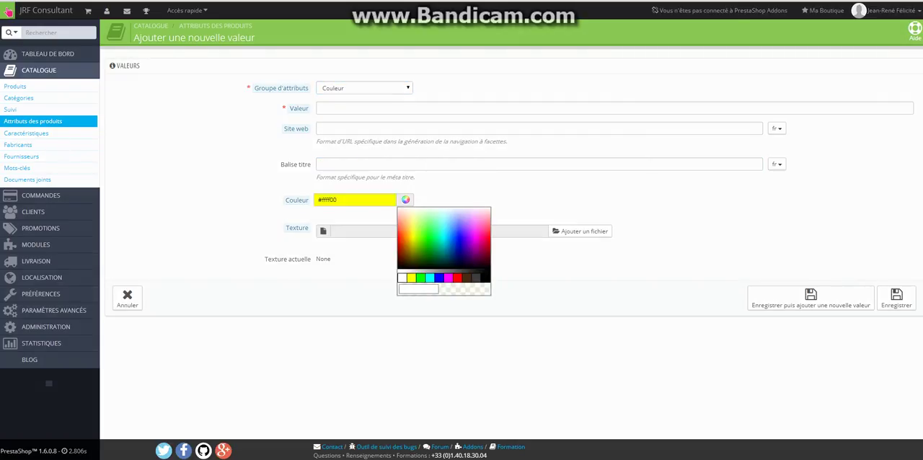
pyautogui.click(486, 278)
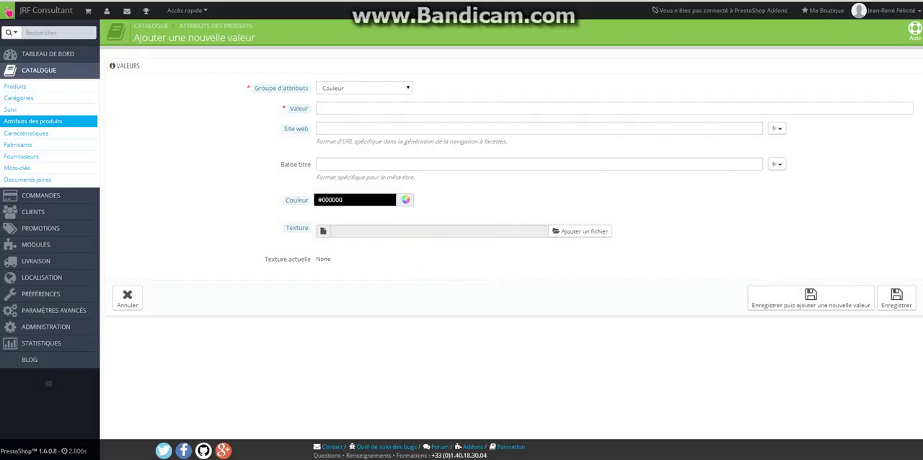
pyautogui.click(127, 298)
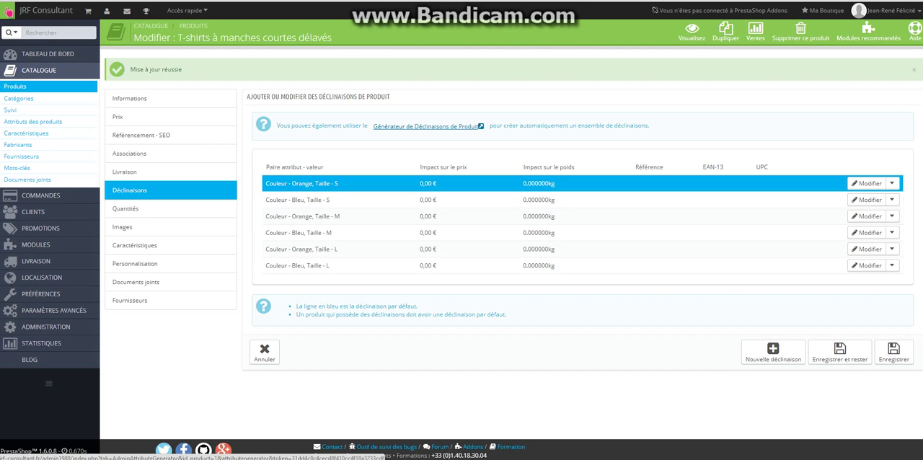
# Open the combination generator for T-shirts à manches courtes délavés and add the colours Rouge and Marron
pyautogui.click(427, 126)
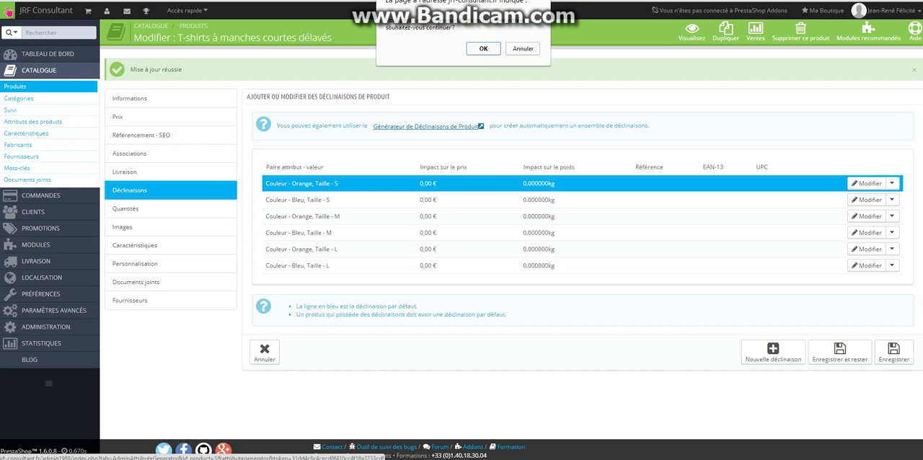
pyautogui.click(483, 48)
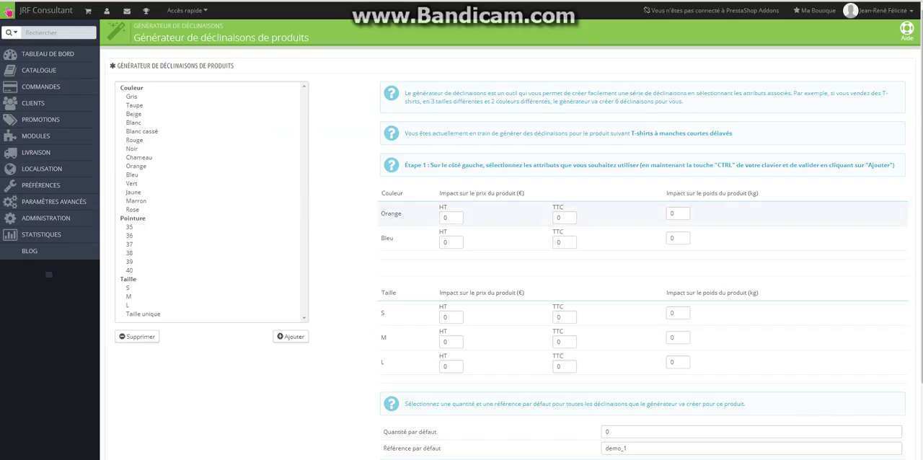
pyautogui.moveTo(381, 214); pyautogui.dragTo(402, 214)
pyautogui.click(135, 139)
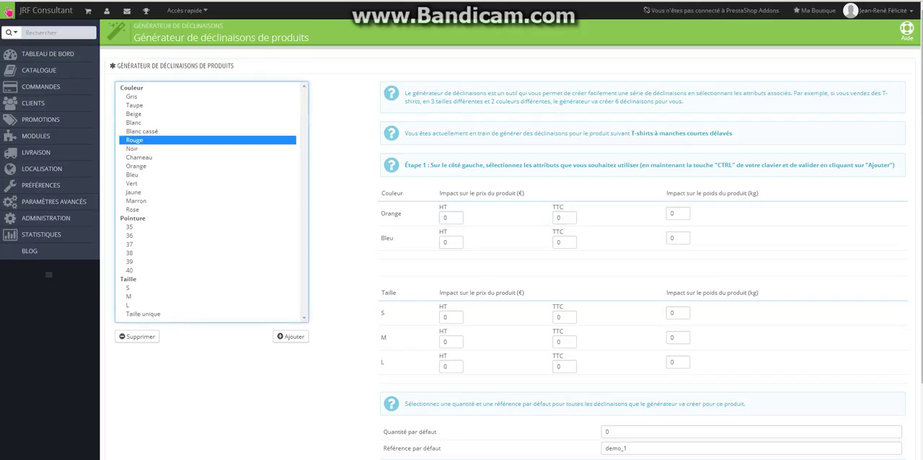
pyautogui.scroll(-1, 166, 160)
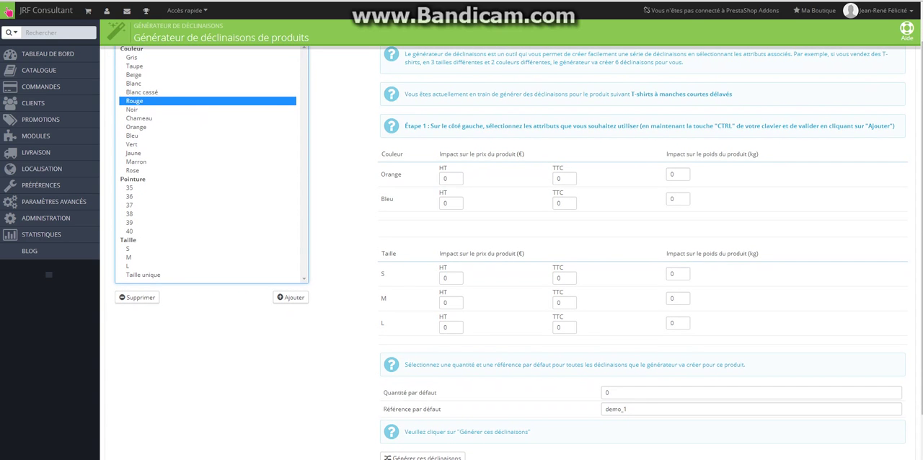
pyautogui.scroll(-2, 165, 160)
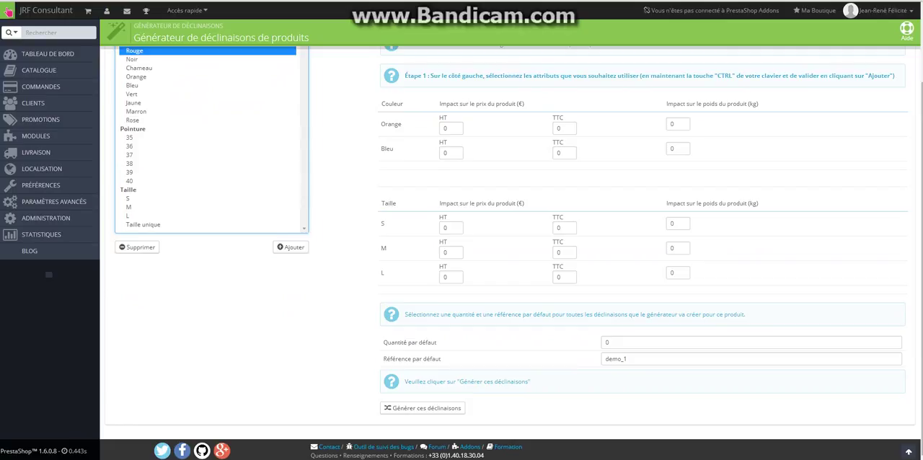
pyautogui.keyDown('ctrl'); pyautogui.click(136, 111); pyautogui.keyUp('ctrl')
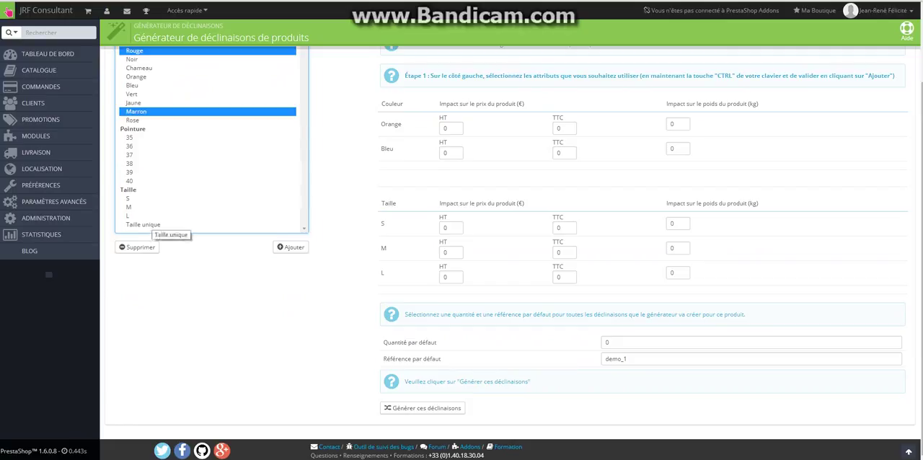
pyautogui.click(291, 248)
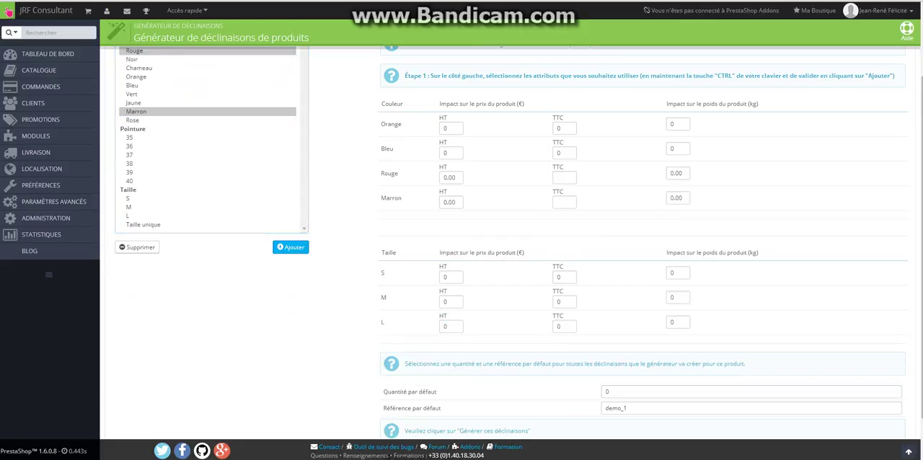
# Examine the price and weight impact fields of the colours and sizes, starting with Rouge
pyautogui.click(449, 177)
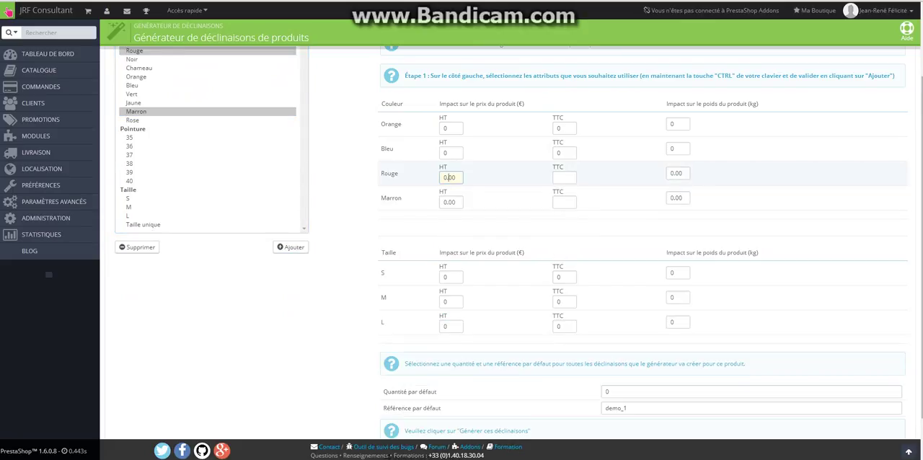
pyautogui.doubleClick(449, 177)
pyautogui.press('Tab')
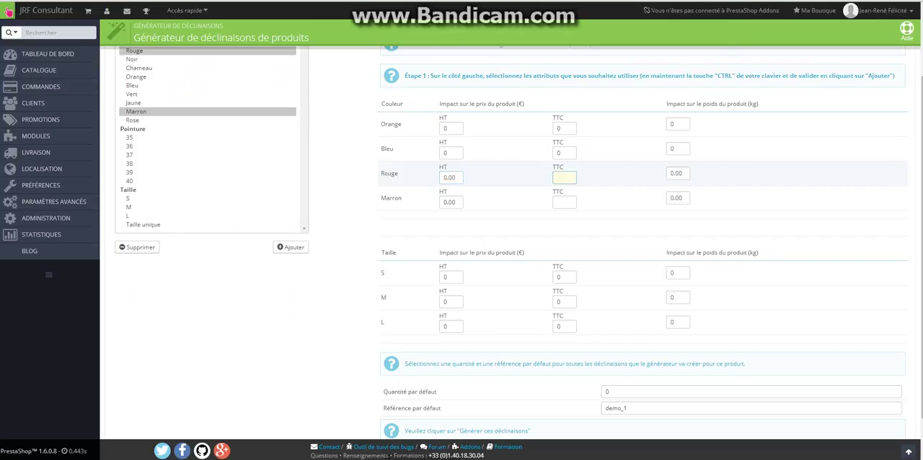
pyautogui.press('Tab')
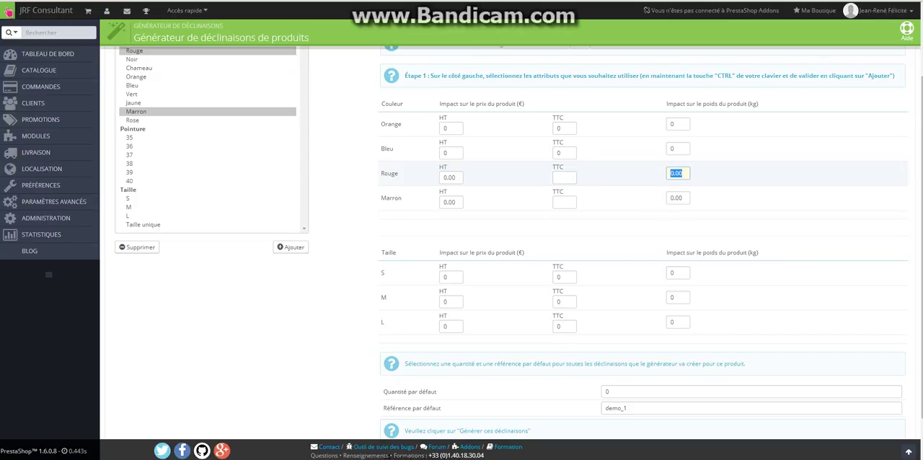
pyautogui.click(710, 174)
pyautogui.scroll(-2, 505, 238)
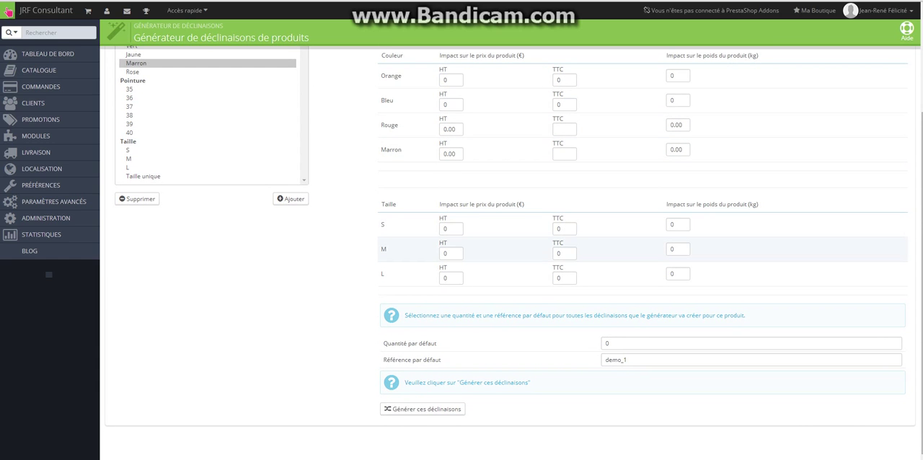
pyautogui.scroll(3, 505, 238)
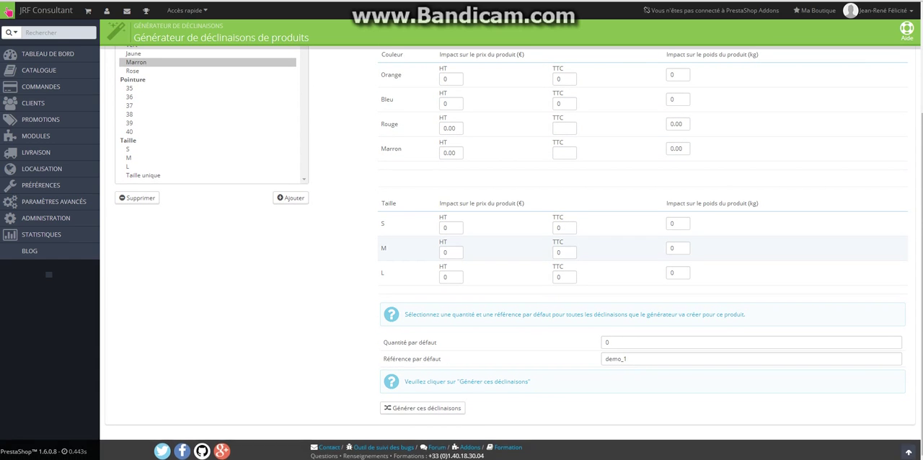
pyautogui.scroll(-3, 505, 252)
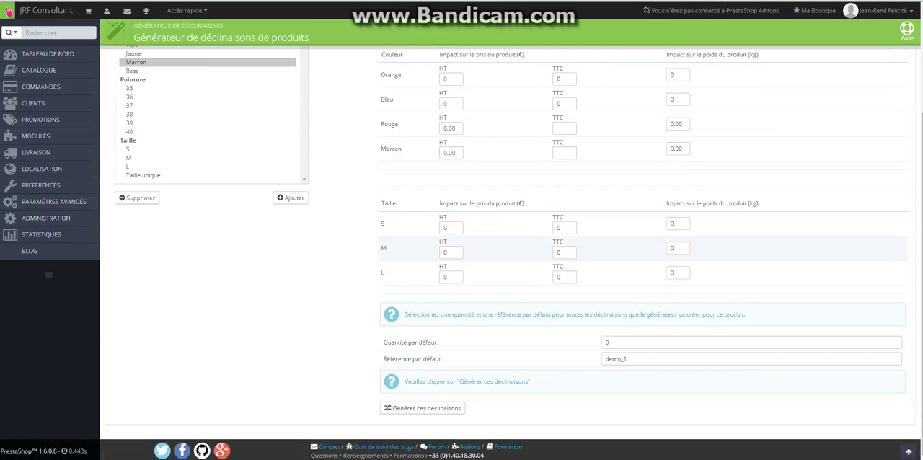
# Set the default quantity to 1 and generate the product combinations
pyautogui.doubleClick(607, 341)
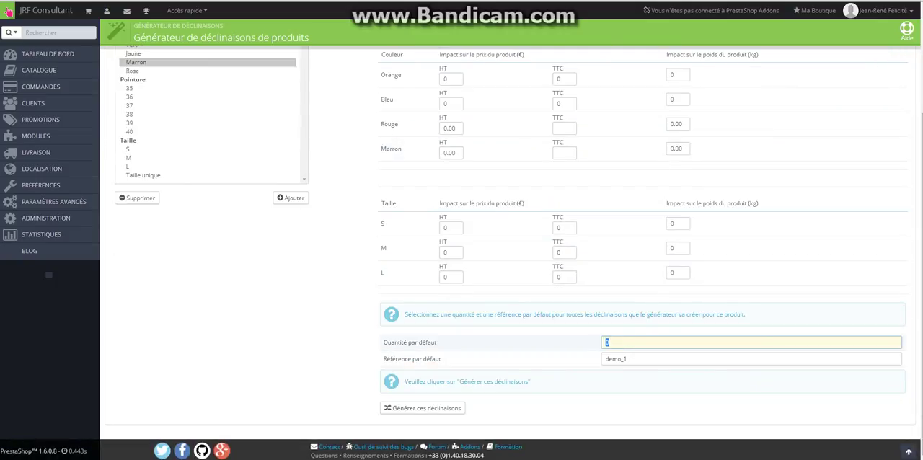
pyautogui.write('1')
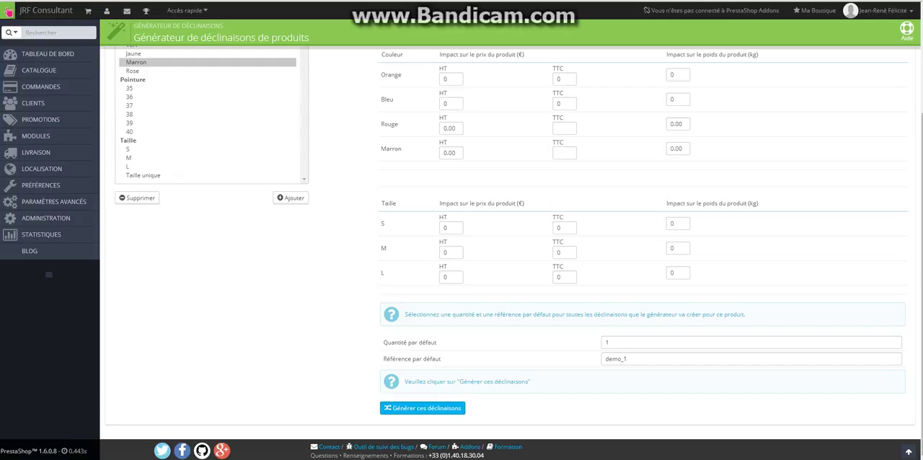
pyautogui.click(423, 408)
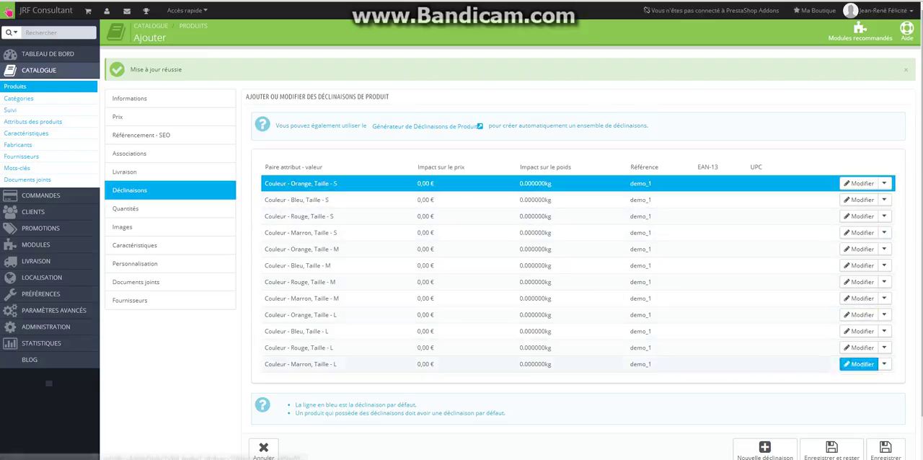
# Examine the Par défaut and Supprimer options of the Orange size S and Bleu size M combinations
pyautogui.click(884, 183)
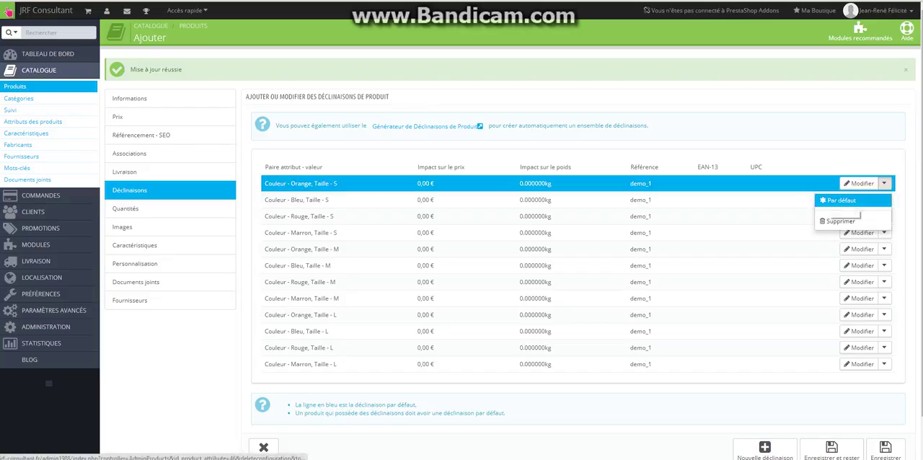
pyautogui.click(840, 220)
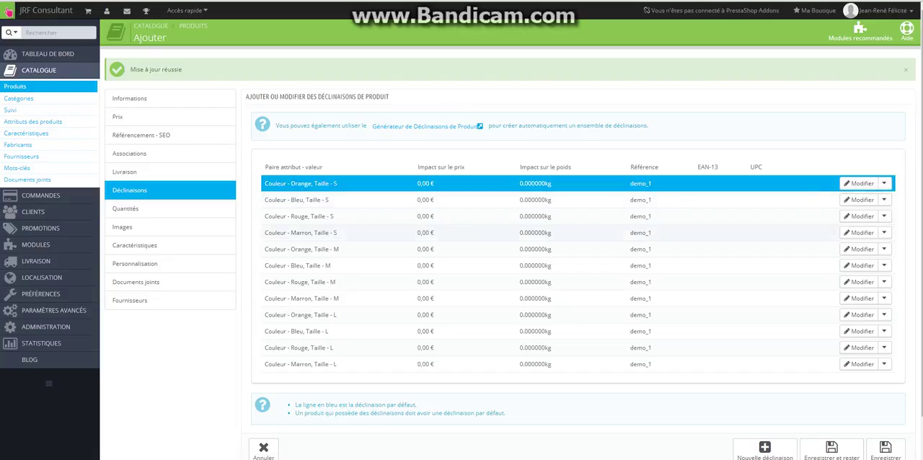
pyautogui.click(884, 265)
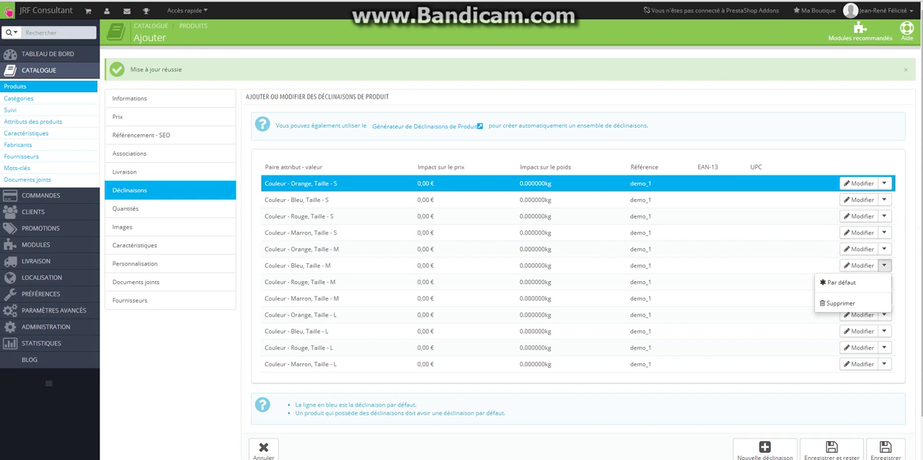
pyautogui.click(851, 283)
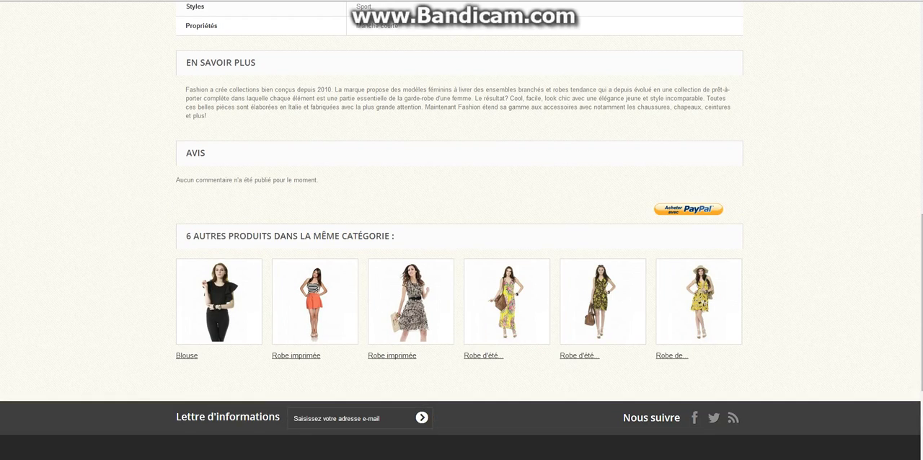
# Check the combinations on the T-shirt's storefront page by choosing size M and the colour blue
pyautogui.scroll(3, 462, 230)
pyautogui.scroll(5, 461, 231)
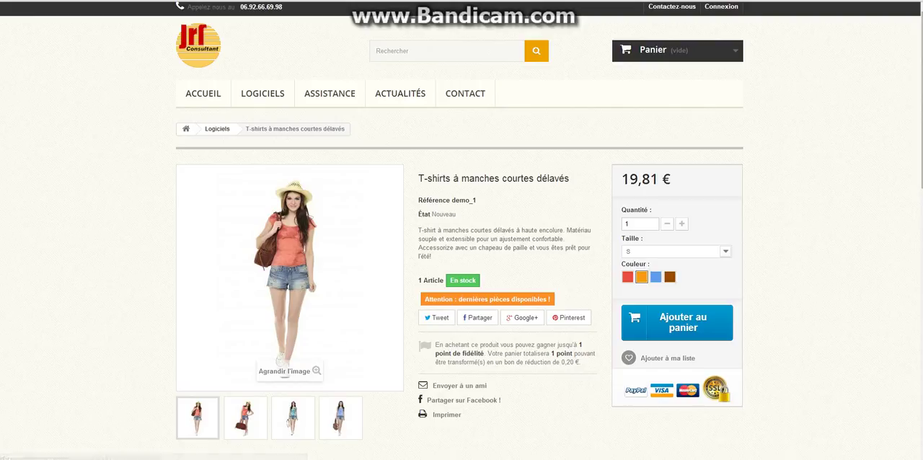
pyautogui.click(725, 252)
pyautogui.click(675, 269)
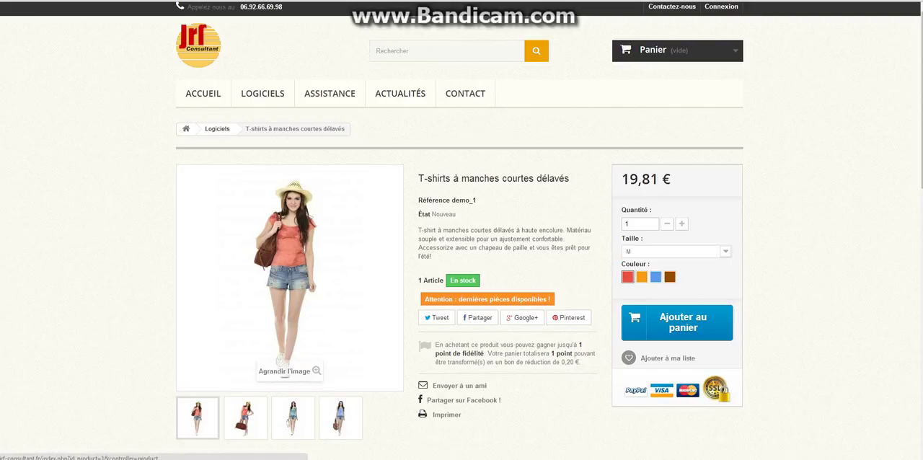
pyautogui.click(655, 277)
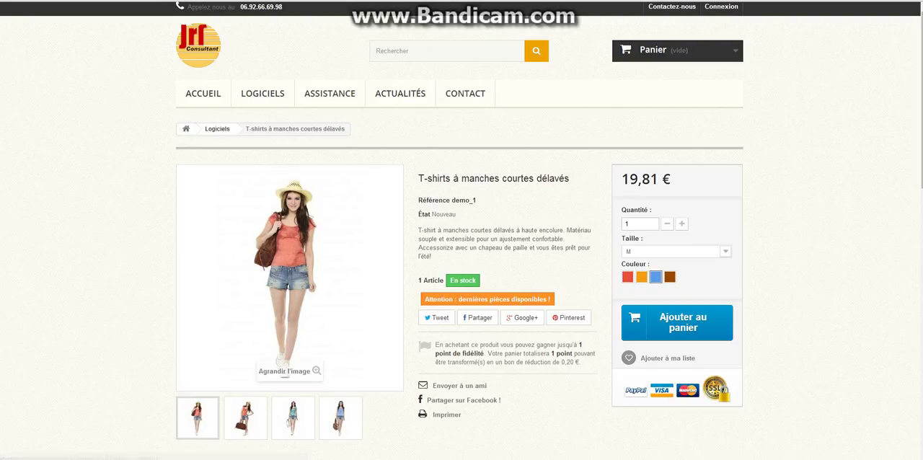
# Return to the PrestaShop back office and examine the product's image list and the file selection for adding images
pyautogui.hotkey('ctrl', 'shift', 'Tab')
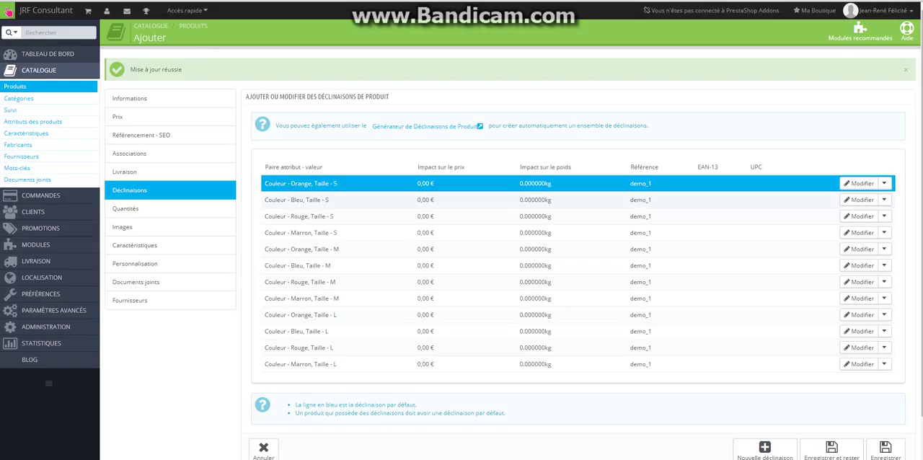
pyautogui.moveTo(288, 200); pyautogui.dragTo(300, 200)
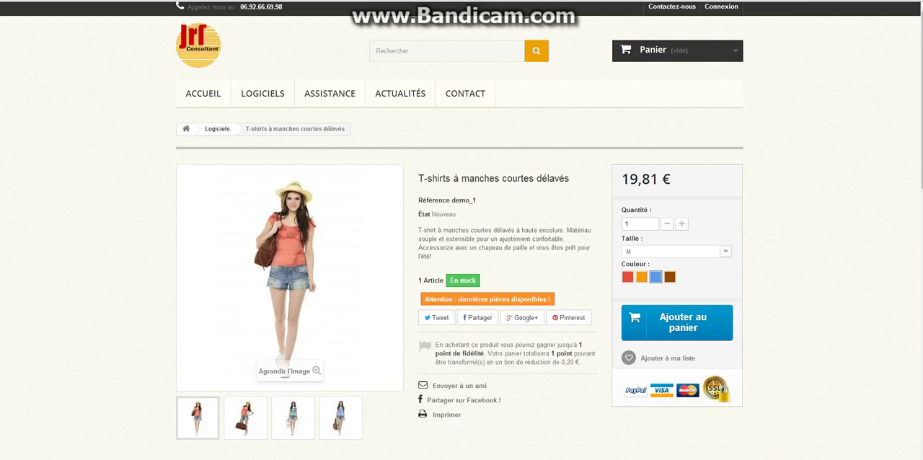
pyautogui.moveTo(292, 414)
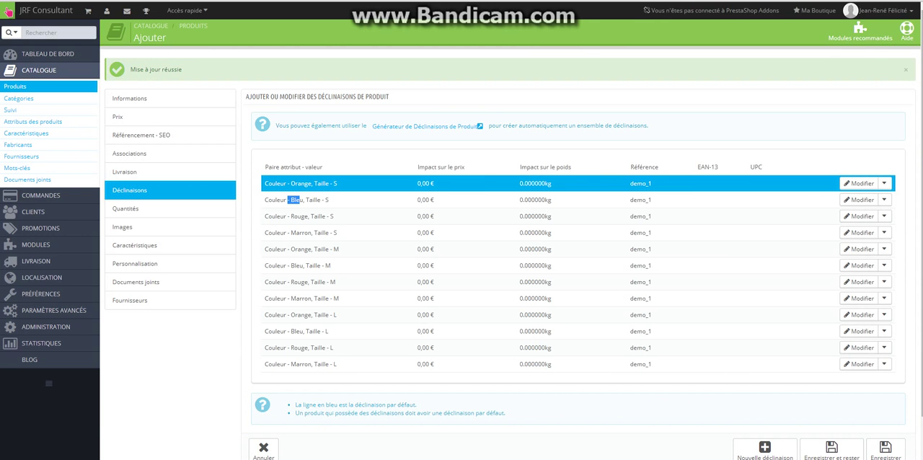
pyautogui.click(122, 226)
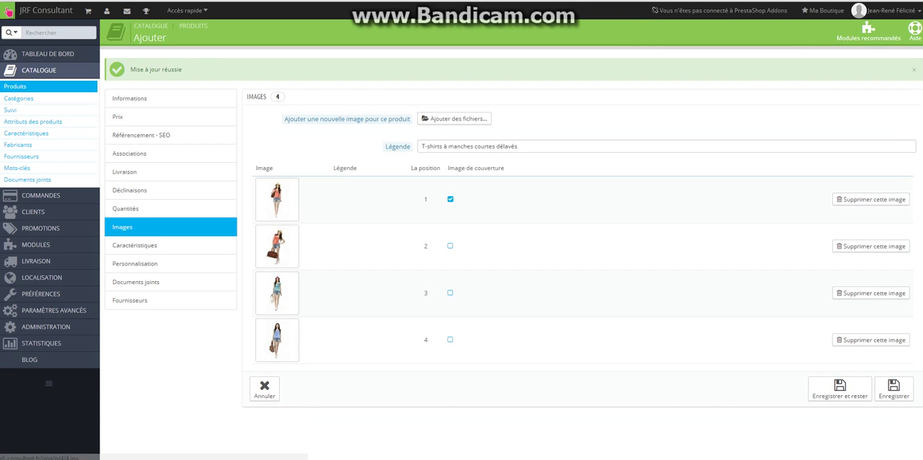
pyautogui.click(455, 118)
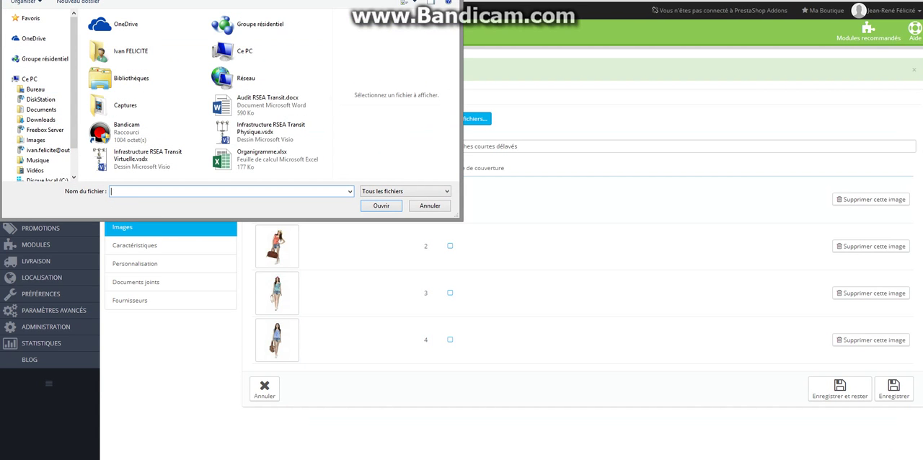
pyautogui.click(430, 206)
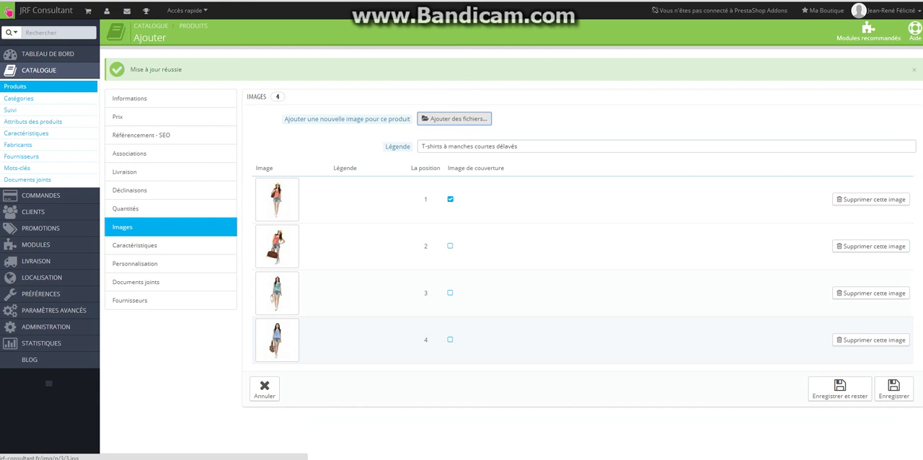
# Save the Bleu, size S combination with the third image assigned, and check the blue colour on the T-shirt's storefront page
pyautogui.click(171, 189)
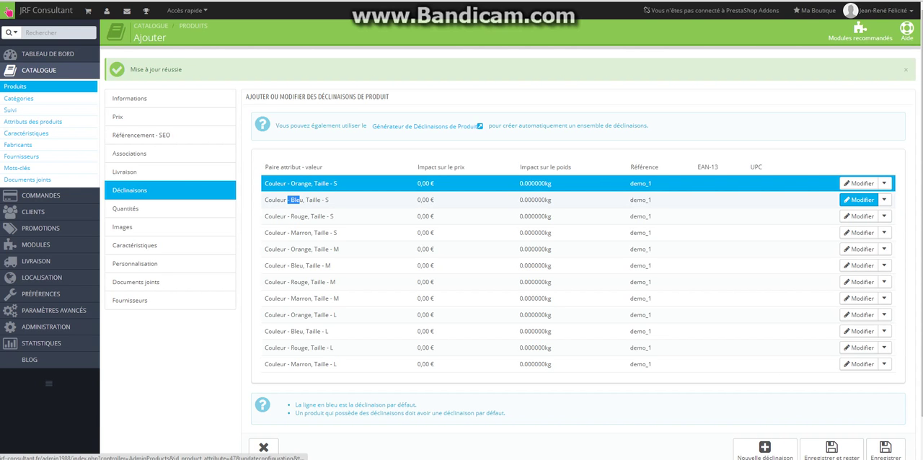
pyautogui.click(858, 199)
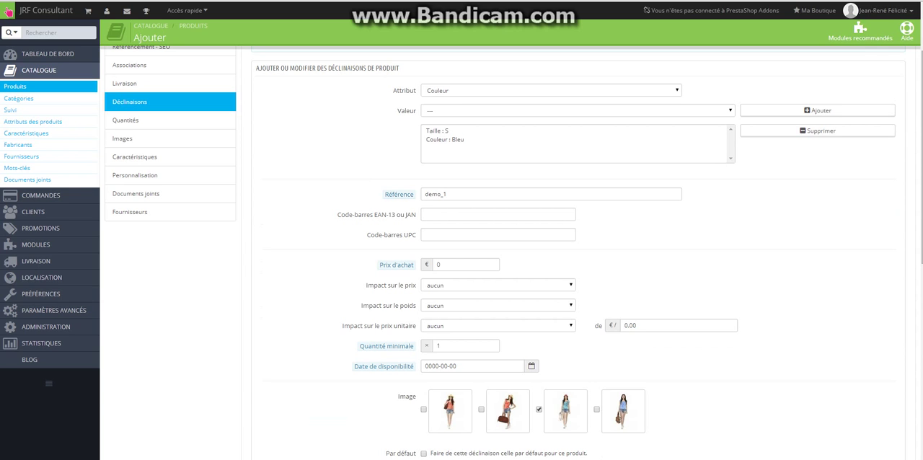
pyautogui.scroll(-3, 505, 245)
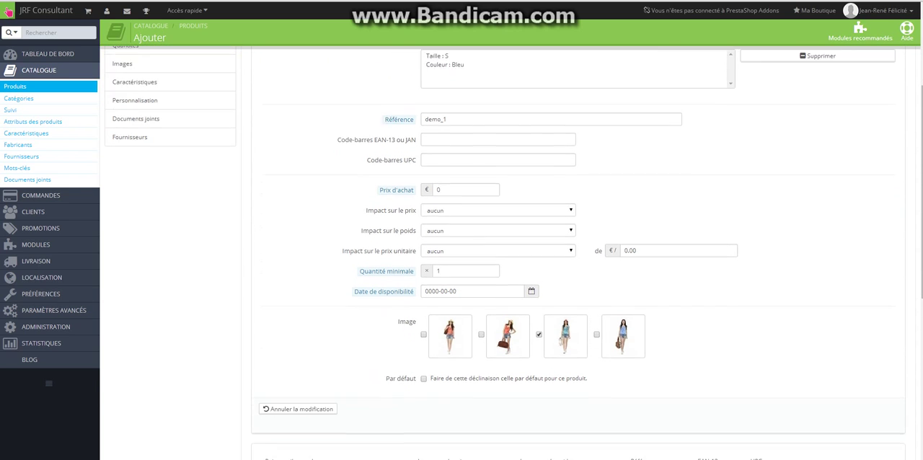
pyautogui.scroll(-7, 577, 288)
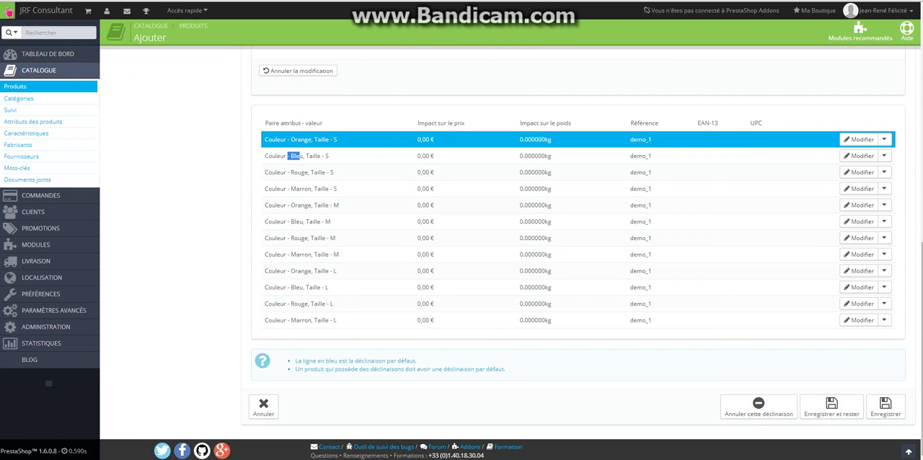
pyautogui.click(831, 406)
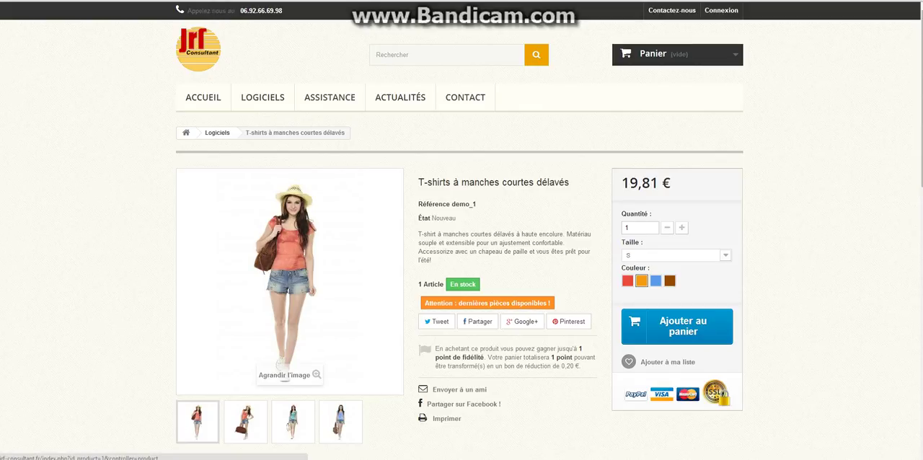
pyautogui.click(656, 281)
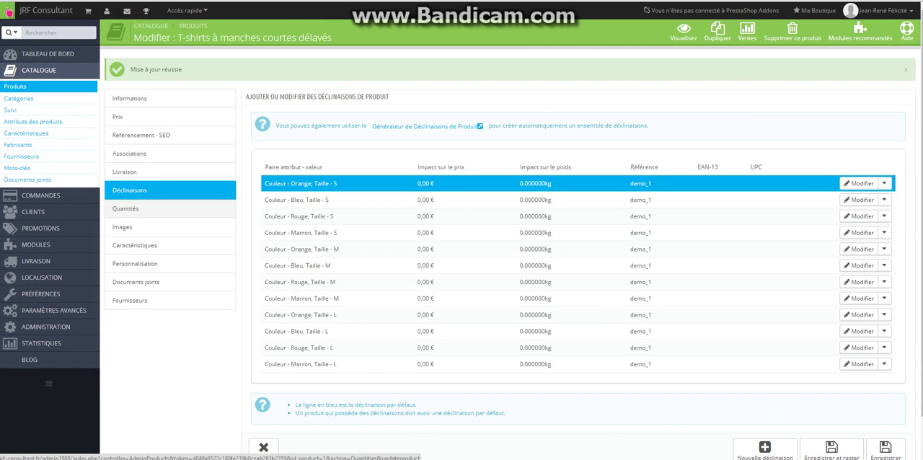
# In the product's quantity settings, set the message for out-of-stock items with preorder allowed to "Disponible sous plus de 15 jours"
pyautogui.click(125, 209)
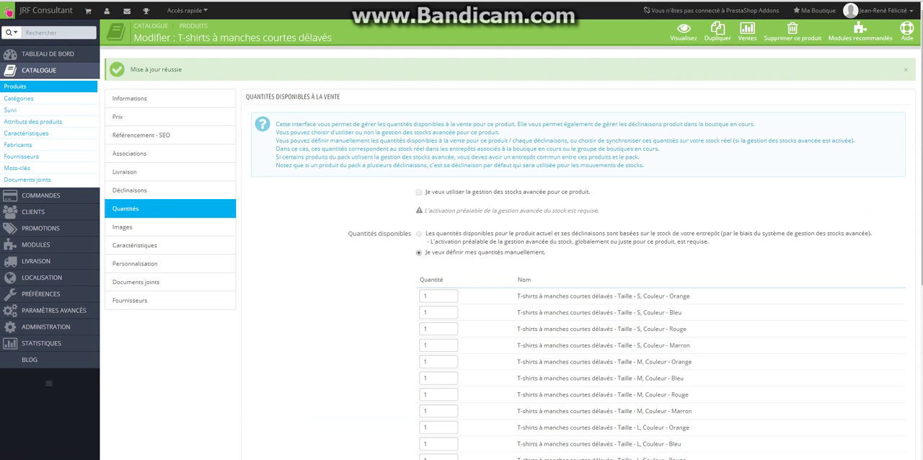
pyautogui.scroll(-3, 505, 252)
pyautogui.scroll(-2, 505, 255)
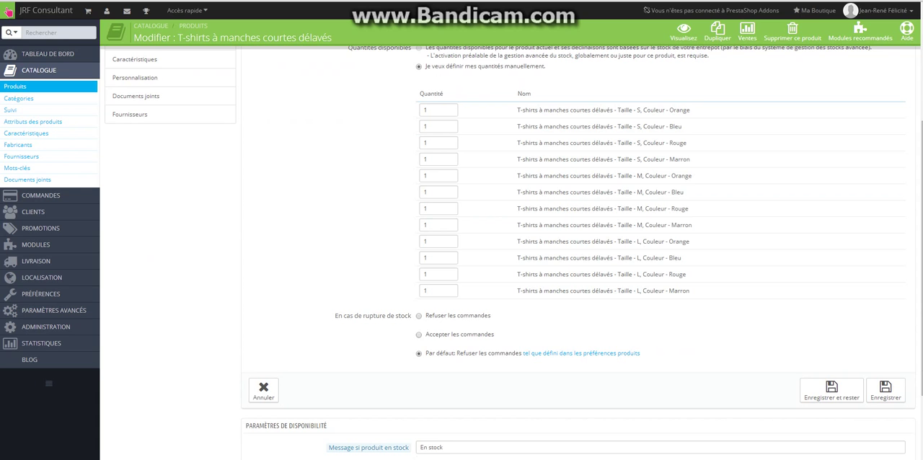
pyautogui.scroll(-3, 368, 348)
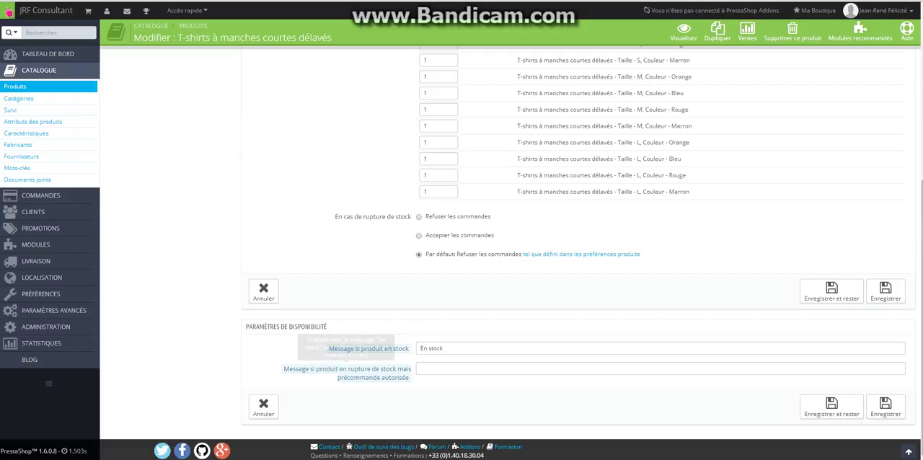
pyautogui.click(438, 368)
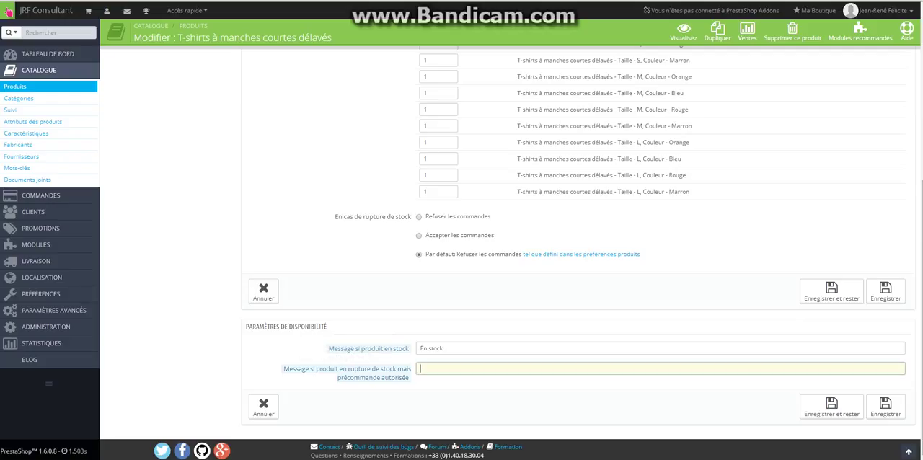
pyautogui.write('Disponible sous plus de 15 jours')
# Open the T-shirt's image management section
pyautogui.scroll(5, 7, 11)
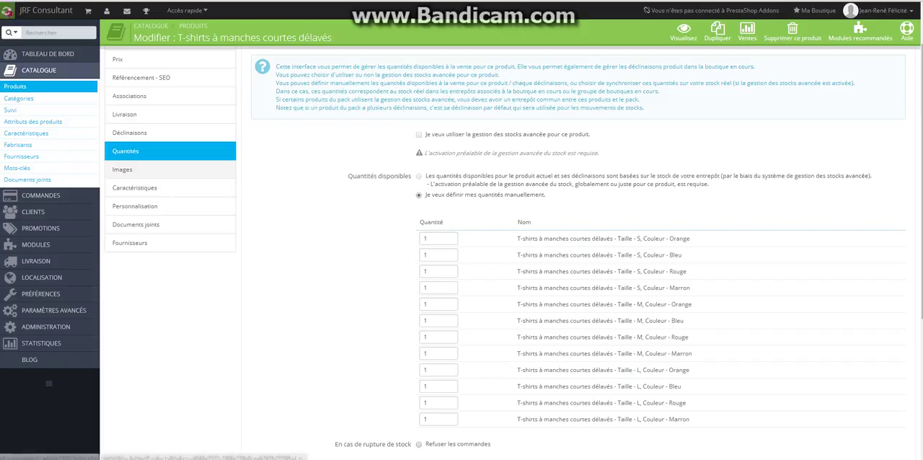
pyautogui.click(126, 169)
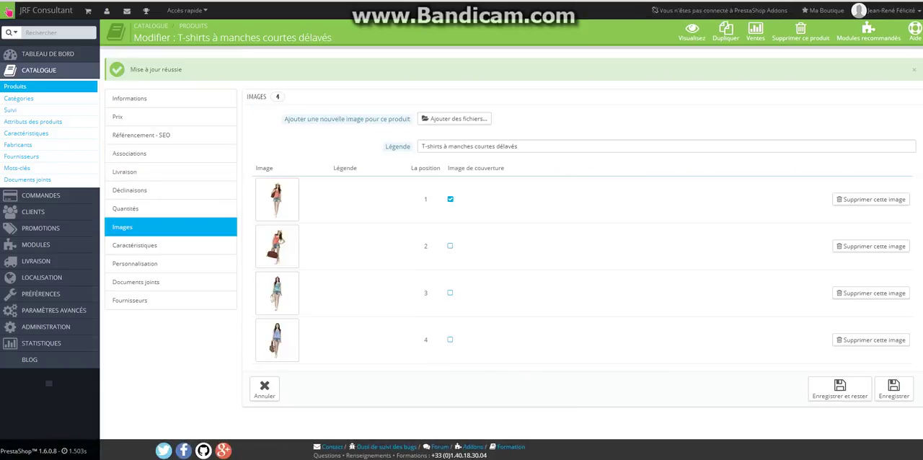